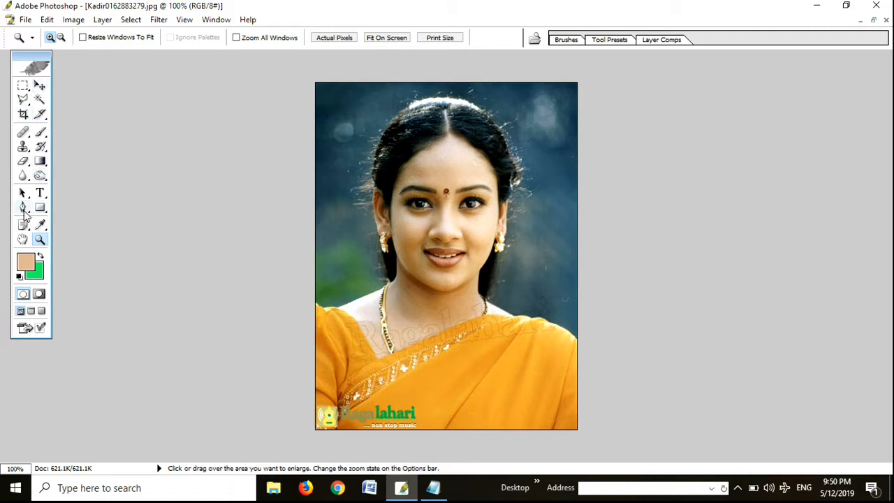
Step: Try tracing a Pen tool shape over the background from the left shoulder up past the hair and around outside the photo
{"action": "left_click", "coordinate": [23, 207]}
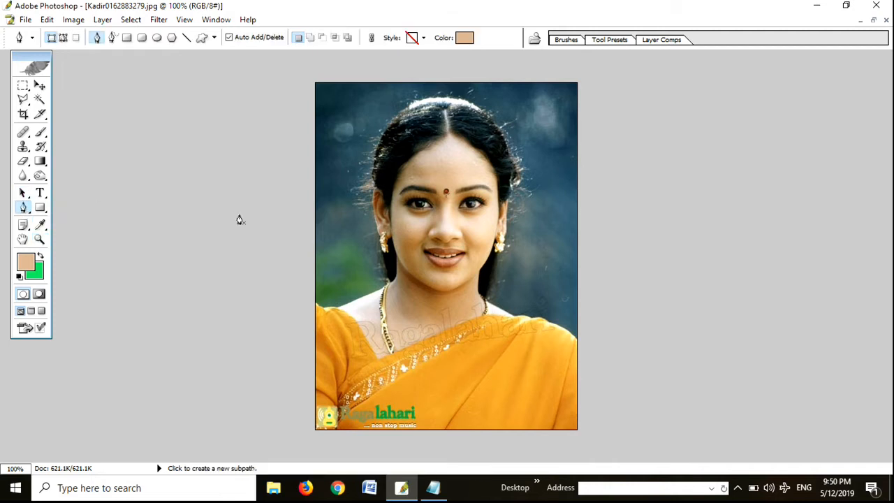
{"action": "left_click", "coordinate": [395, 200], "text": "ctrl"}
{"action": "left_click", "coordinate": [395, 199], "text": "ctrl"}
{"action": "left_click", "coordinate": [346, 213], "text": "alt"}
{"action": "left_click", "coordinate": [346, 213], "text": "alt"}
{"action": "left_click", "coordinate": [260, 320]}
{"action": "left_click", "coordinate": [383, 285]}
{"action": "left_click", "coordinate": [372, 226]}
{"action": "left_click", "coordinate": [377, 186]}
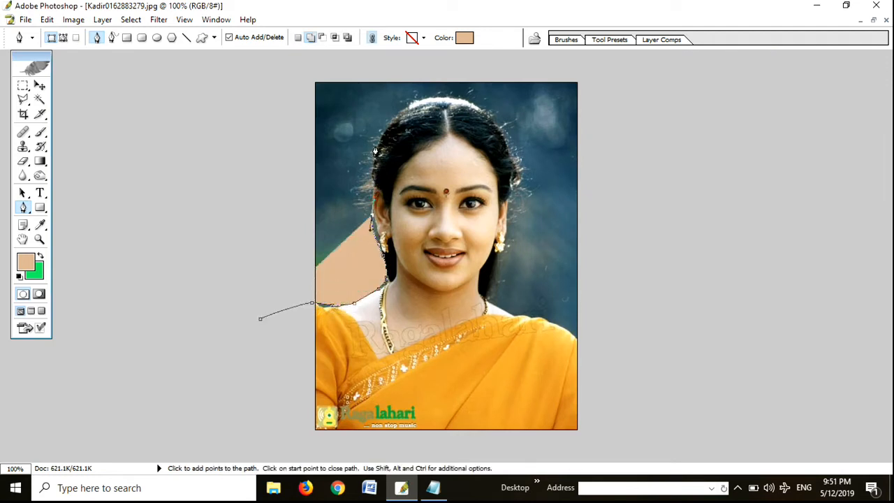
{"action": "left_click_drag", "start_coordinate": [375, 151], "coordinate": [379, 114]}
{"action": "left_click", "coordinate": [359, 94]}
{"action": "left_click", "coordinate": [310, 100]}
{"action": "left_click", "coordinate": [279, 143]}
{"action": "left_click_drag", "start_coordinate": [271, 185], "coordinate": [270, 197]}
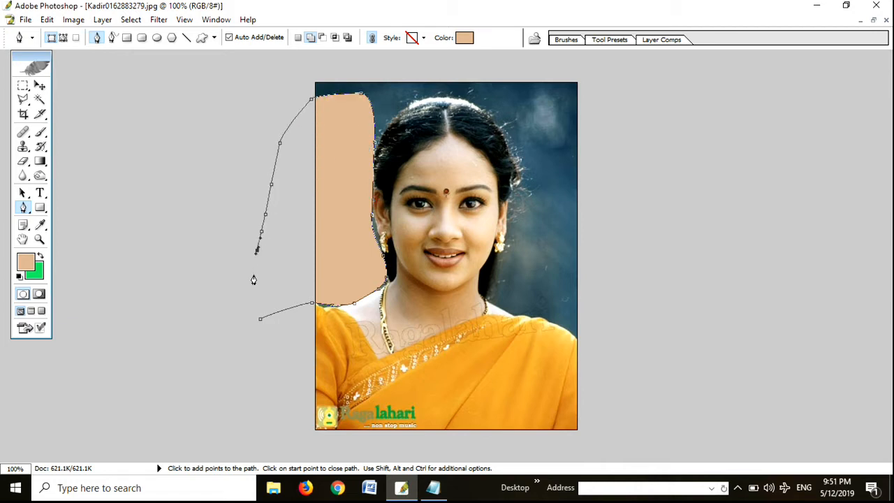
Step: Delete the unfinished Shape 1 layer covering the background on the photo's left side
{"action": "key", "text": "Return"}
{"action": "key", "text": "Delete"}
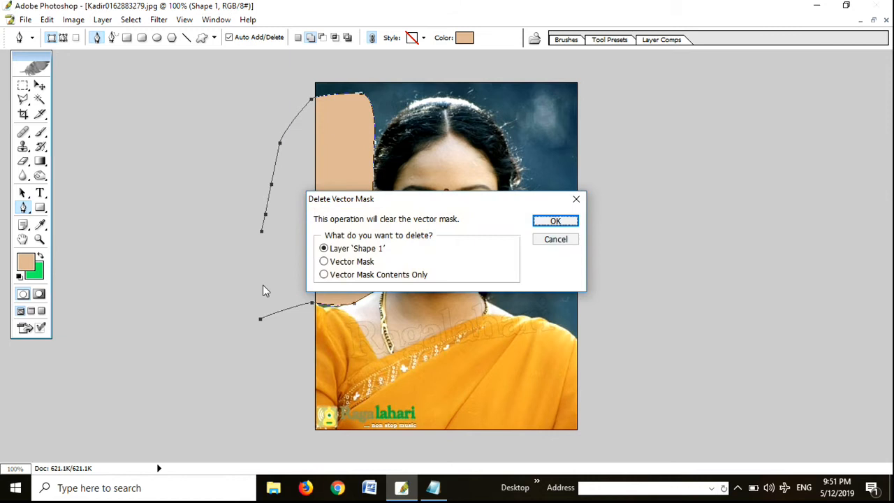
{"action": "left_click", "coordinate": [546, 222]}
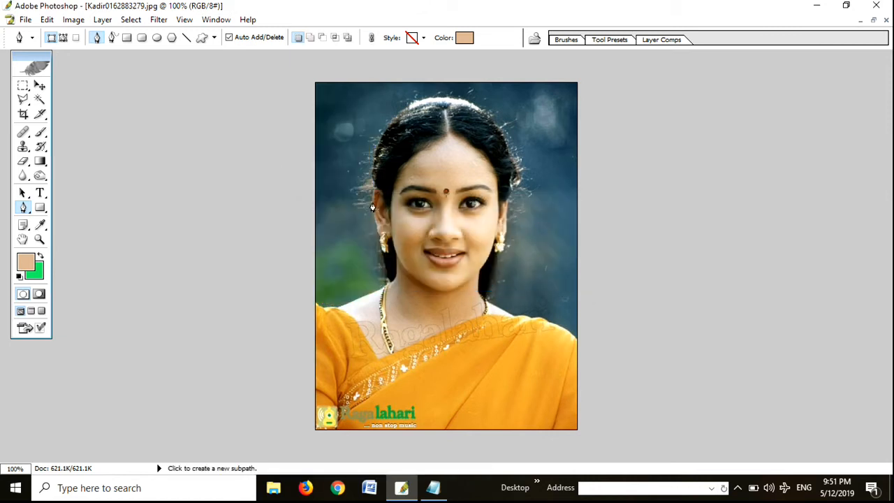
Step: Try a curved Pen outline over the top of the hair and down toward the right earring, and delete its shape layer
{"action": "left_click", "coordinate": [370, 187]}
{"action": "left_click_drag", "start_coordinate": [517, 170], "coordinate": [619, 340]}
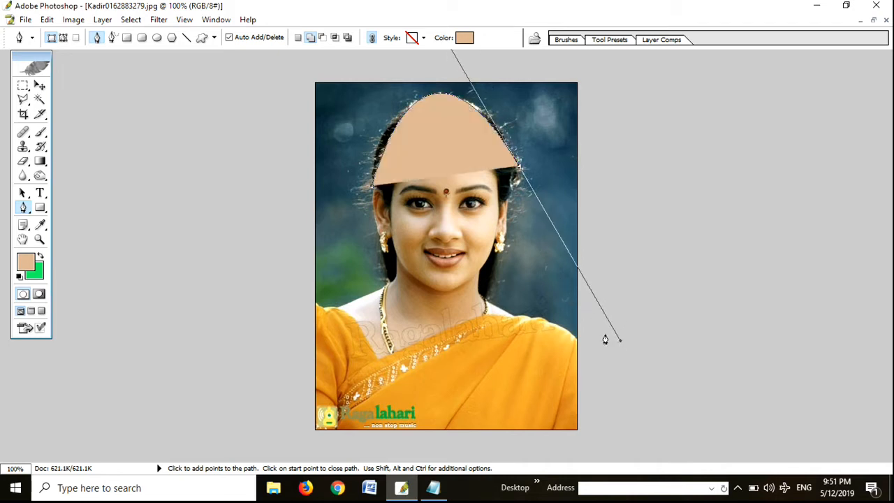
{"action": "left_click", "coordinate": [516, 172]}
{"action": "left_click", "coordinate": [520, 190]}
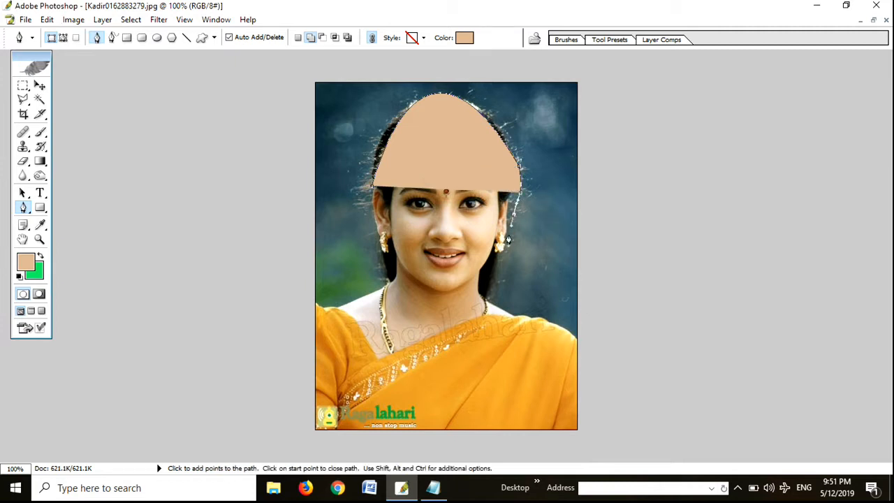
{"action": "left_click_drag", "start_coordinate": [503, 247], "coordinate": [502, 260]}
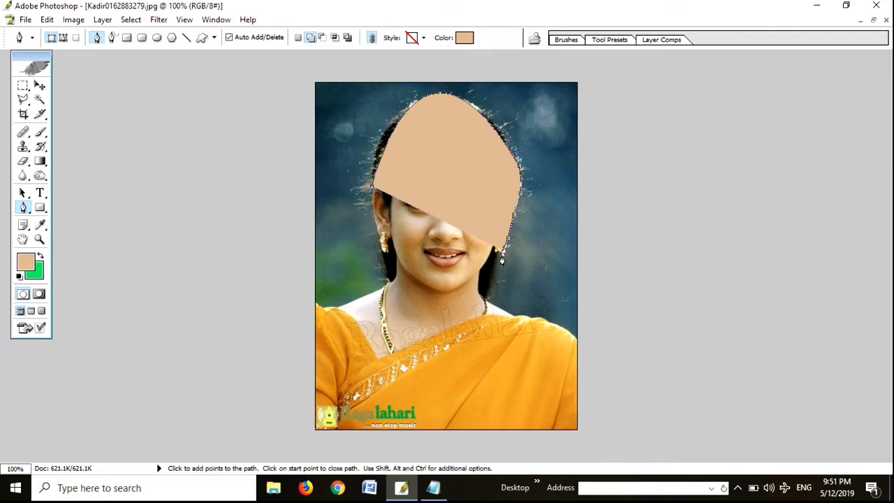
{"action": "key", "text": "ctrl+z"}
{"action": "key", "text": "Delete"}
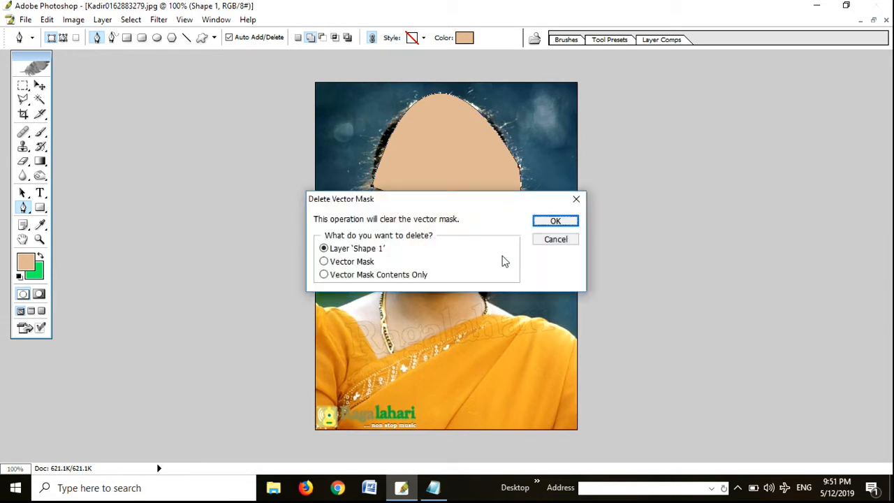
{"action": "left_click", "coordinate": [553, 221]}
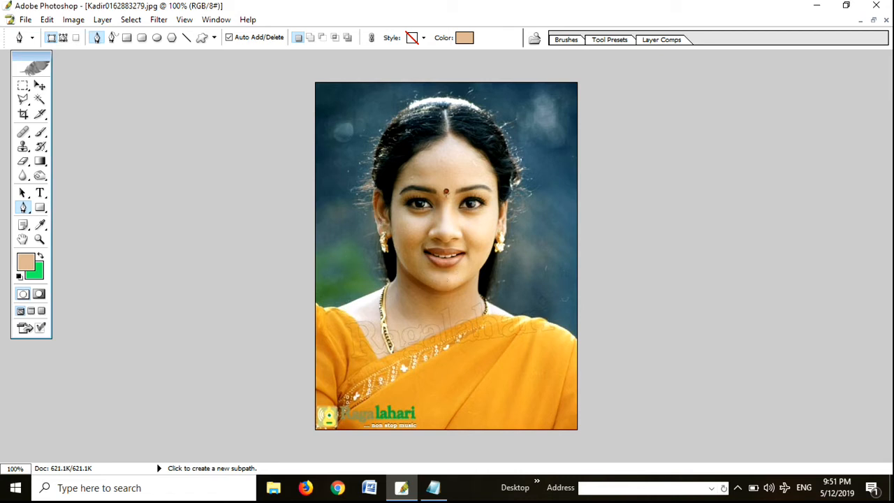
{"action": "left_click", "coordinate": [737, 487]}
{"action": "right_click", "coordinate": [748, 462]}
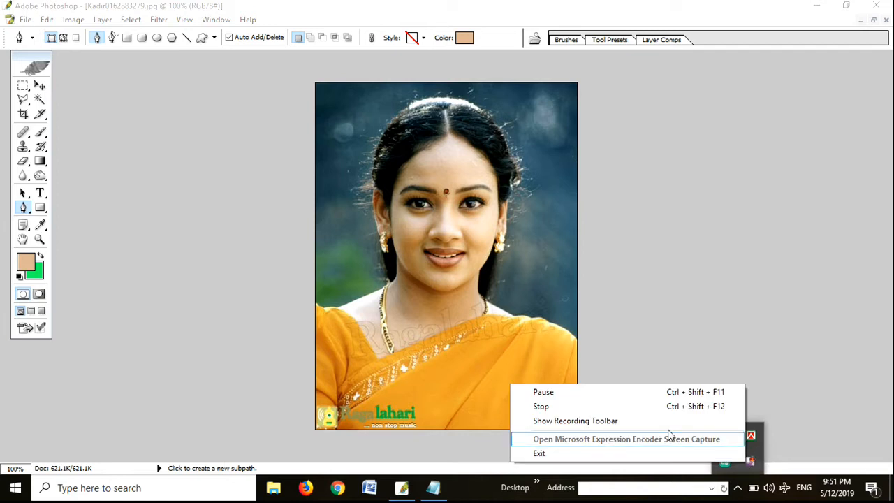
{"action": "left_click", "coordinate": [589, 393]}
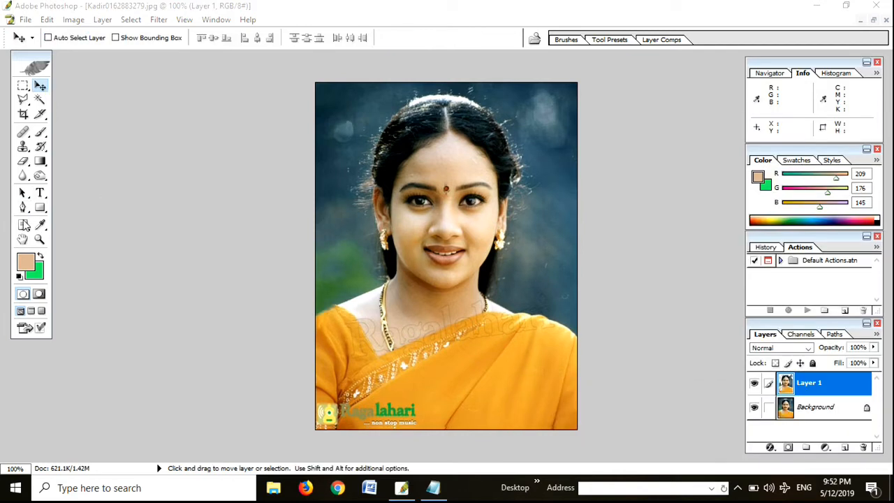
Step: Start a Pen tool outline at the photo's left edge, following the shoulder, neck and hair up toward the top of the head
{"action": "left_click", "coordinate": [24, 206]}
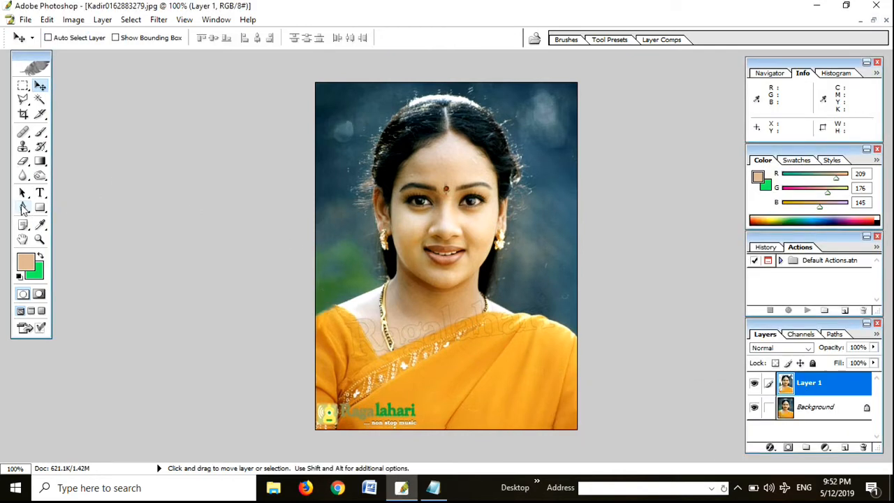
{"action": "left_click", "coordinate": [23, 207]}
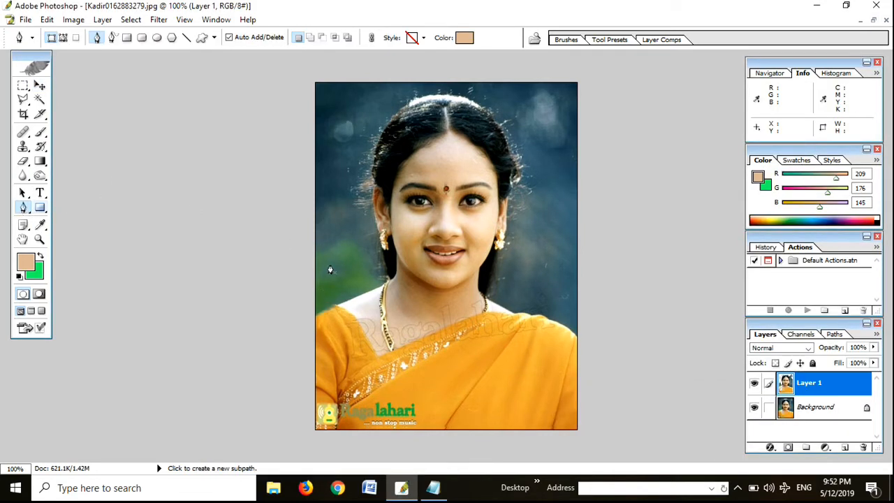
{"action": "left_click", "coordinate": [313, 316]}
{"action": "left_click", "coordinate": [343, 302]}
{"action": "left_click", "coordinate": [380, 261]}
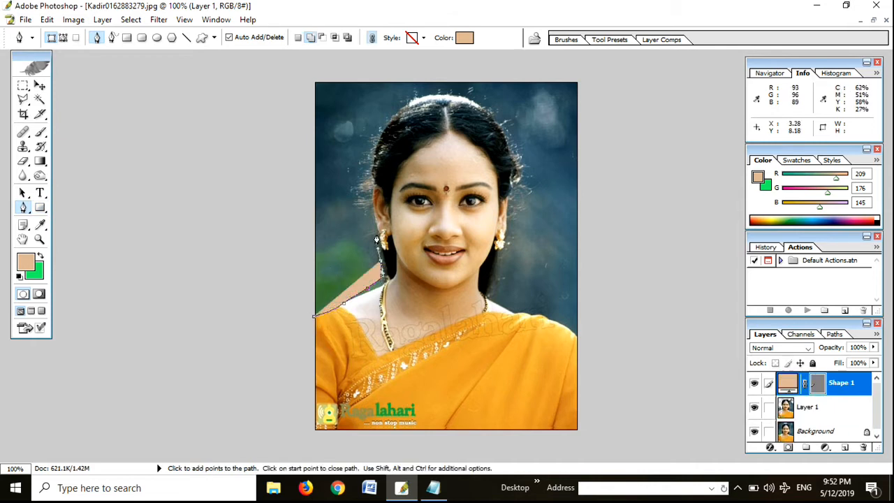
{"action": "left_click", "coordinate": [377, 234]}
{"action": "left_click", "coordinate": [370, 177]}
{"action": "left_click", "coordinate": [366, 161]}
{"action": "left_click", "coordinate": [389, 114]}
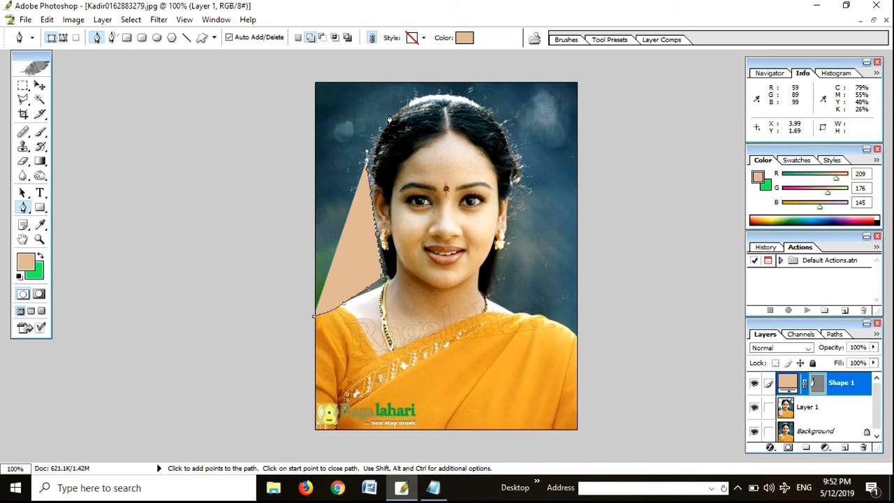
{"action": "left_click", "coordinate": [398, 104]}
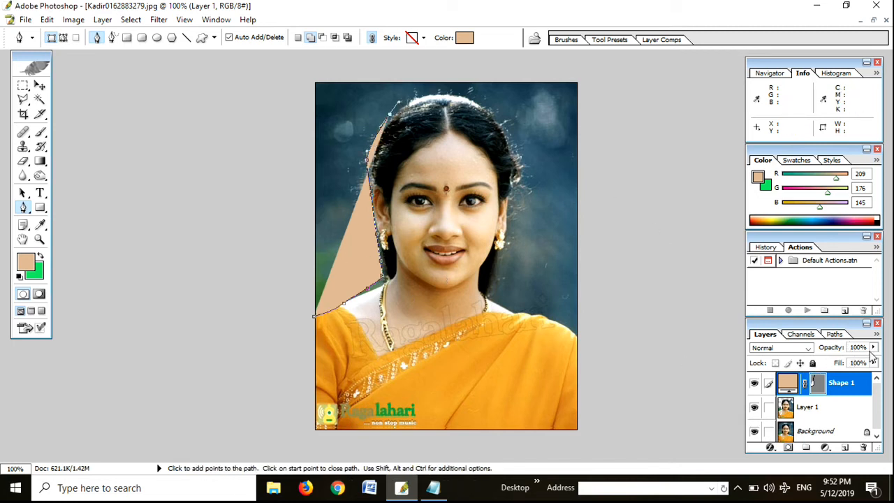
Step: Set the Shape 1 layer's opacity to 0% and continue the outline over the head, down the right hair and along the right shoulder
{"action": "left_click_drag", "start_coordinate": [873, 347], "coordinate": [738, 351]}
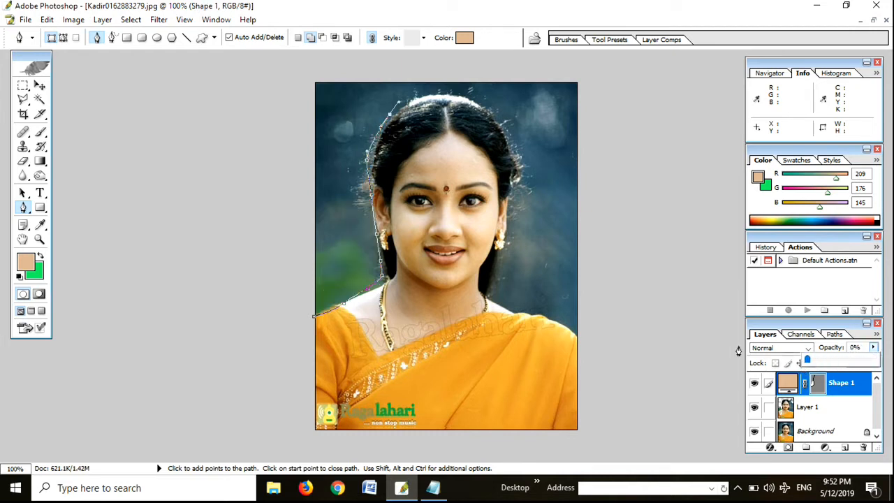
{"action": "left_click_drag", "start_coordinate": [442, 91], "coordinate": [463, 91]}
{"action": "left_click_drag", "start_coordinate": [484, 93], "coordinate": [512, 130]}
{"action": "left_click_drag", "start_coordinate": [512, 136], "coordinate": [513, 145]}
{"action": "left_click_drag", "start_coordinate": [515, 185], "coordinate": [498, 252]}
{"action": "left_click_drag", "start_coordinate": [493, 271], "coordinate": [493, 275]}
{"action": "left_click_drag", "start_coordinate": [501, 282], "coordinate": [534, 310]}
{"action": "left_click_drag", "start_coordinate": [545, 316], "coordinate": [602, 325]}
Step: Carry the outline around outside the photo back toward the left shoulder and convert the path into a selection of the background
{"action": "left_click_drag", "start_coordinate": [614, 321], "coordinate": [634, 287]}
{"action": "left_click_drag", "start_coordinate": [634, 264], "coordinate": [635, 232]}
{"action": "left_click_drag", "start_coordinate": [629, 181], "coordinate": [621, 142]}
{"action": "left_click_drag", "start_coordinate": [613, 122], "coordinate": [604, 105]}
{"action": "left_click_drag", "start_coordinate": [589, 94], "coordinate": [465, 67]}
{"action": "left_click_drag", "start_coordinate": [249, 95], "coordinate": [239, 106]}
{"action": "left_click_drag", "start_coordinate": [221, 147], "coordinate": [222, 165]}
{"action": "left_click_drag", "start_coordinate": [229, 205], "coordinate": [234, 220]}
{"action": "left_click_drag", "start_coordinate": [243, 249], "coordinate": [250, 258]}
{"action": "left_click", "coordinate": [296, 301]}
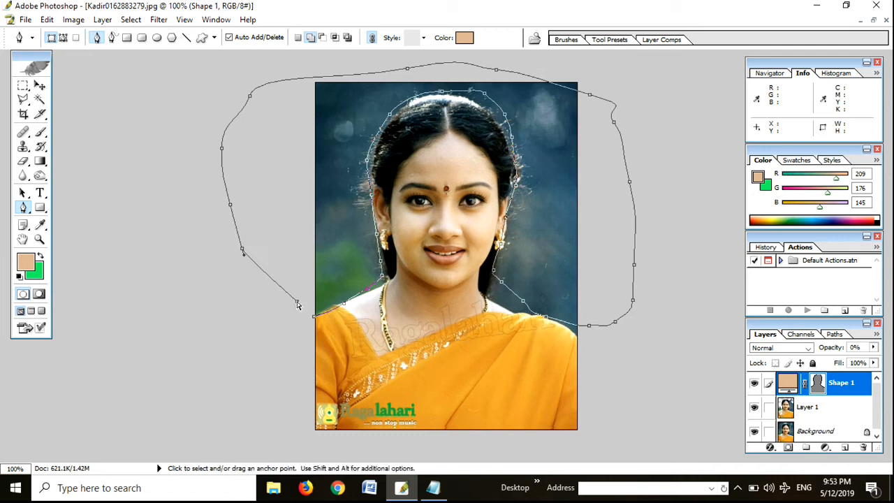
{"action": "key", "text": "ctrl+Return"}
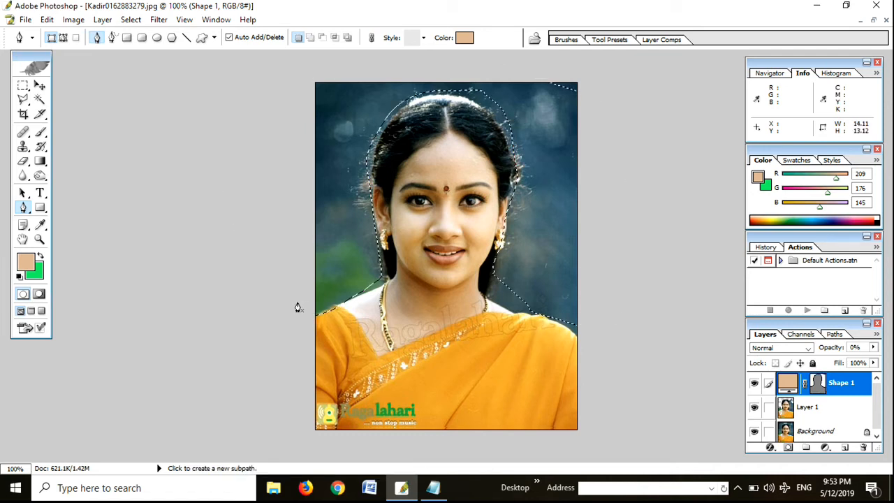
Step: Merge all visible layers and clear the selected area around the woman to the green background color
{"action": "key", "text": "Delete"}
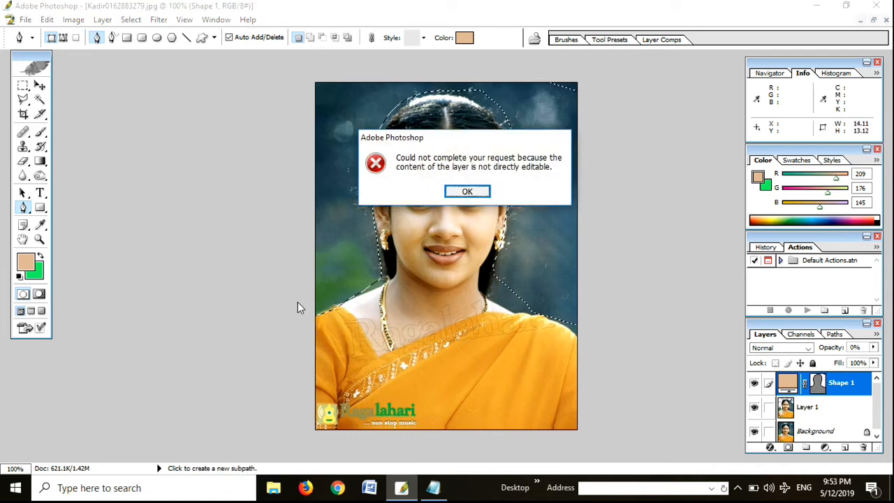
{"action": "left_click", "coordinate": [465, 192]}
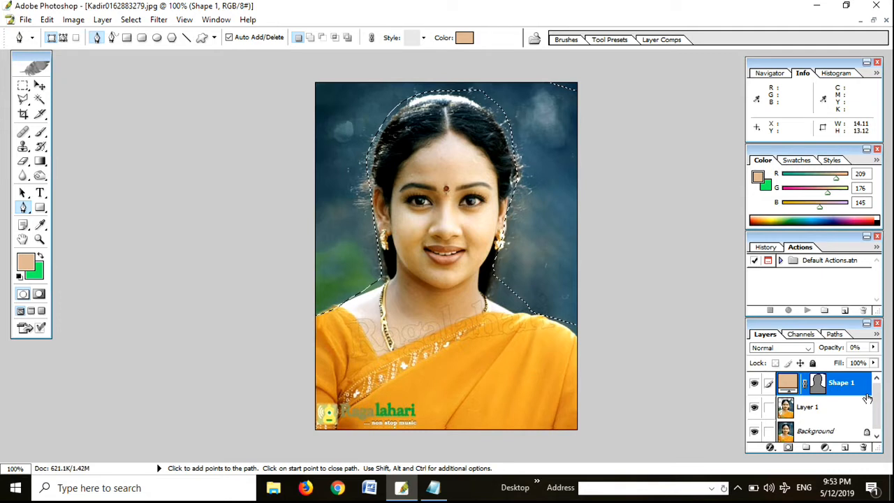
{"action": "key", "text": "shift"}
{"action": "key", "text": "ctrl+shift+e"}
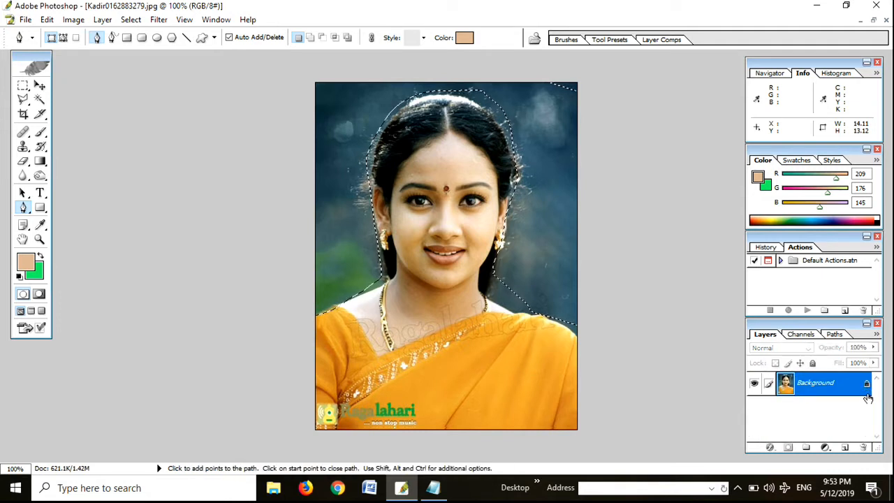
{"action": "key", "text": "Delete"}
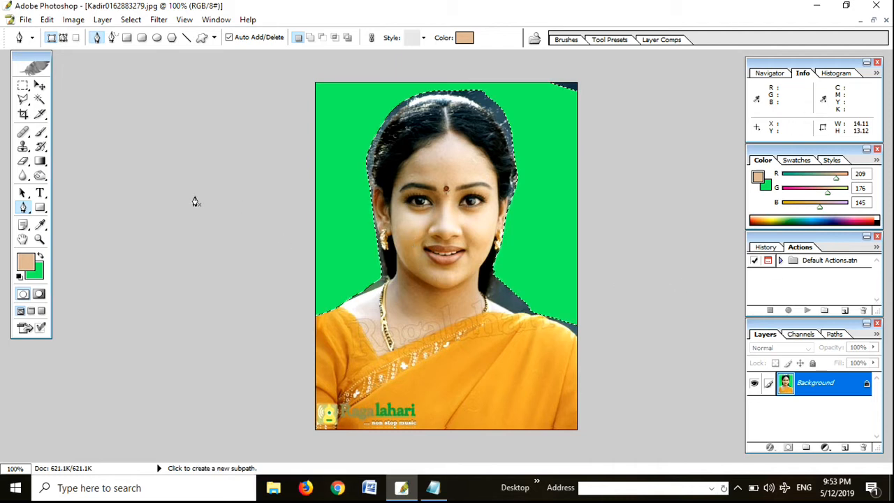
{"action": "left_click", "coordinate": [534, 236]}
{"action": "key", "text": "Delete"}
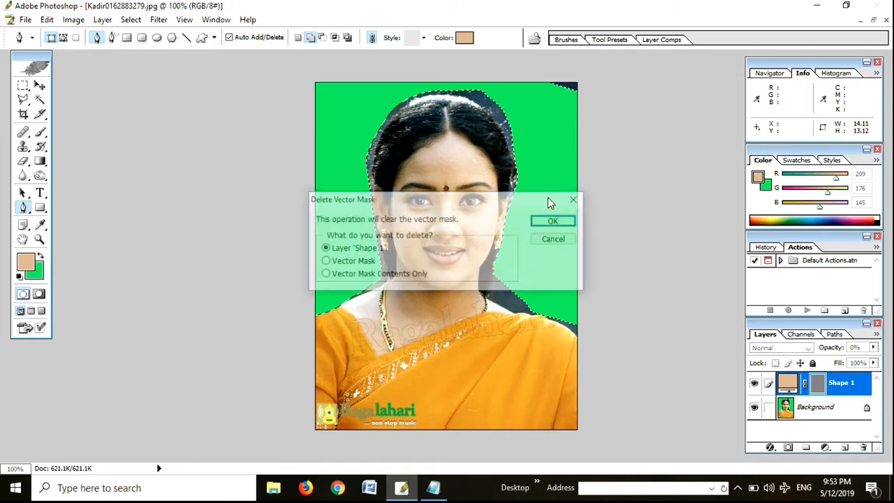
{"action": "left_click", "coordinate": [549, 220]}
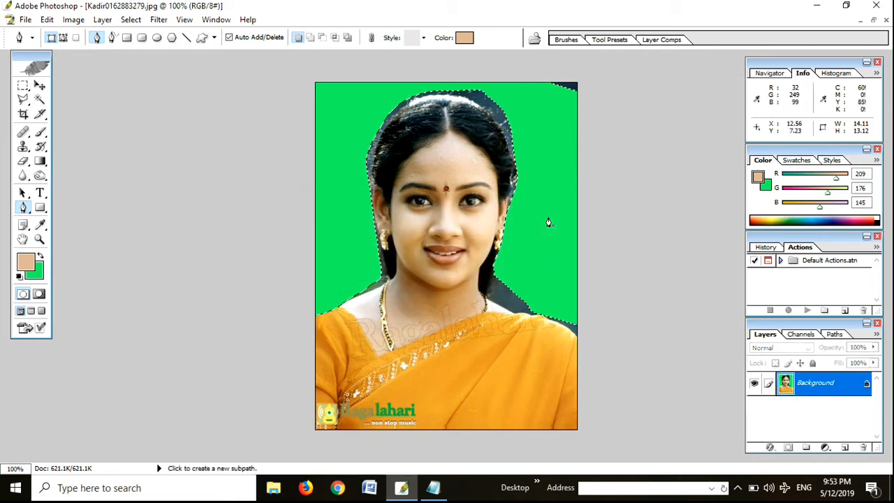
Step: Deselect the cleared background and inspect the cutout edges around the face and hair up close at 300%
{"action": "key", "text": "m"}
{"action": "left_click", "coordinate": [548, 217]}
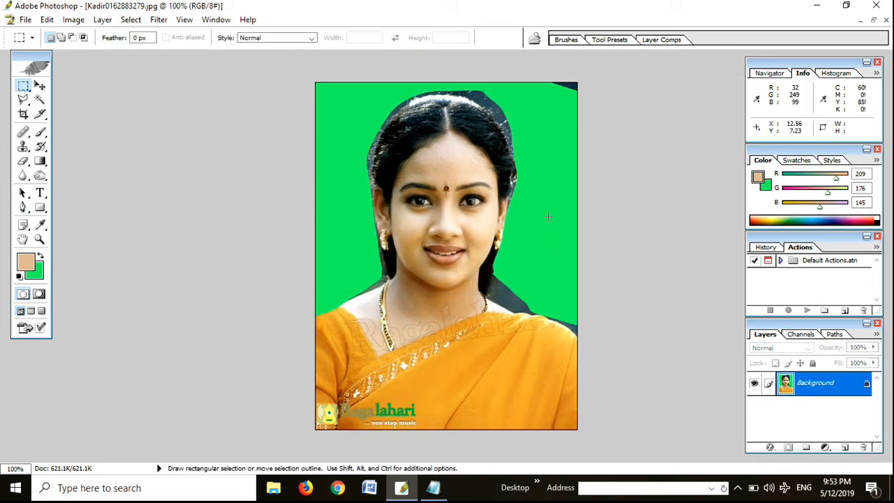
{"action": "left_click", "coordinate": [503, 250], "text": "ctrl"}
{"action": "left_click", "coordinate": [503, 250], "text": "ctrl"}
{"action": "left_click_drag", "start_coordinate": [437, 289], "coordinate": [431, 383]}
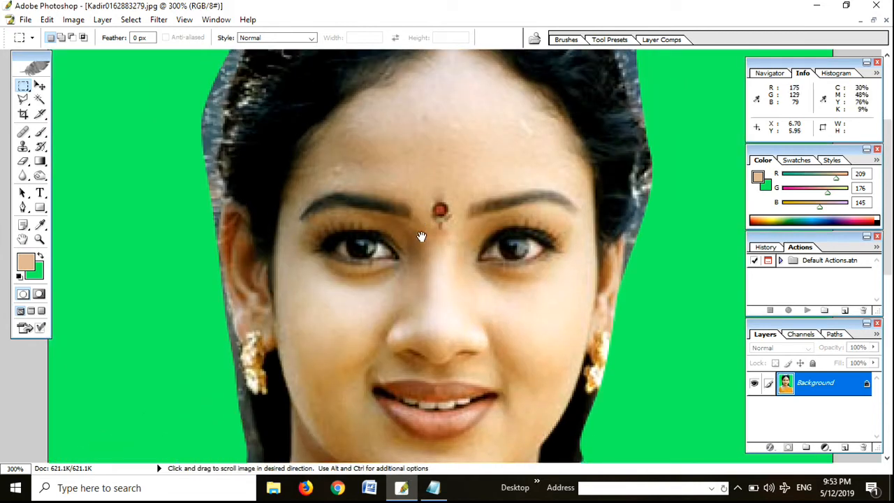
{"action": "left_click_drag", "start_coordinate": [421, 235], "coordinate": [413, 282]}
{"action": "left_click", "coordinate": [413, 263], "text": "alt"}
{"action": "left_click", "coordinate": [413, 264], "text": "alt"}
Step: Try a curved Pen outline from the left ear over the hair to the right earring, and delete its shape layer
{"action": "key", "text": "p"}
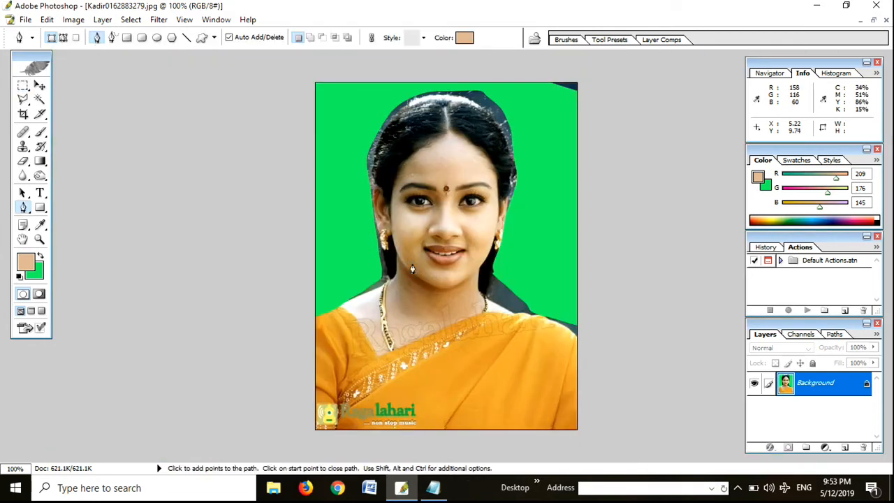
{"action": "left_click", "coordinate": [377, 187]}
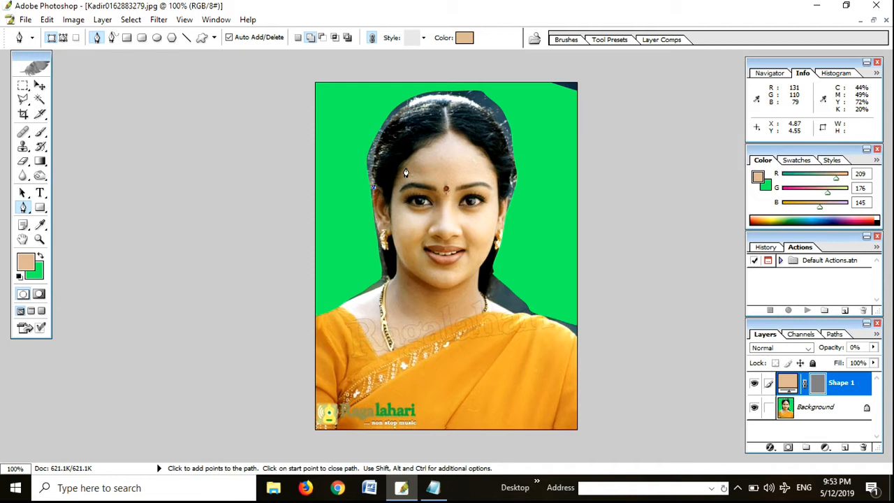
{"action": "left_click_drag", "start_coordinate": [462, 102], "coordinate": [565, 123]}
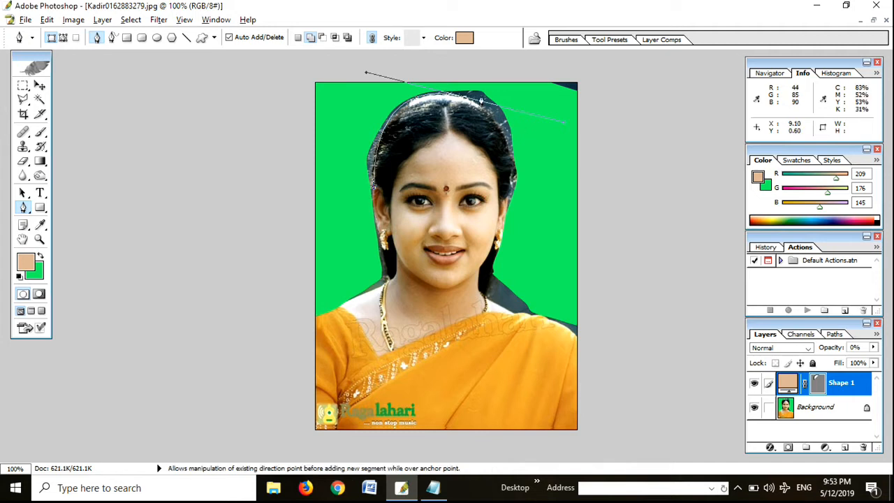
{"action": "left_click", "coordinate": [465, 102], "text": "alt"}
{"action": "left_click_drag", "start_coordinate": [511, 195], "coordinate": [501, 287]}
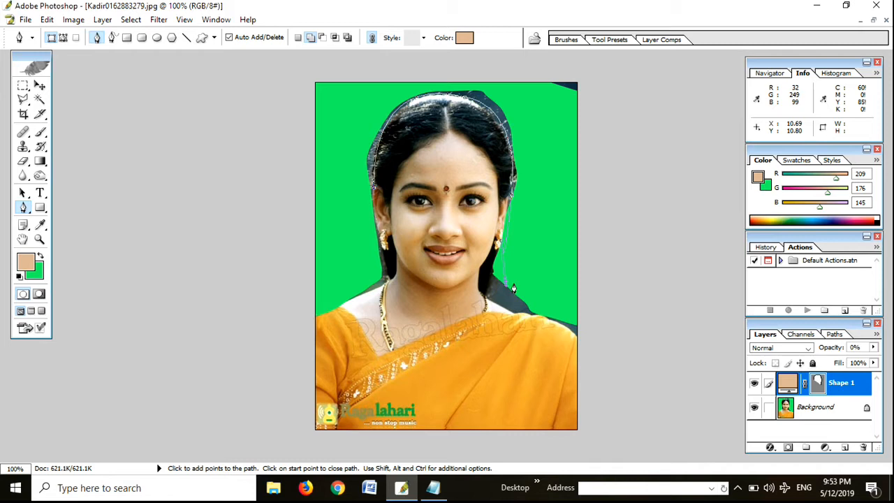
{"action": "key", "text": "ctrl+alt+z"}
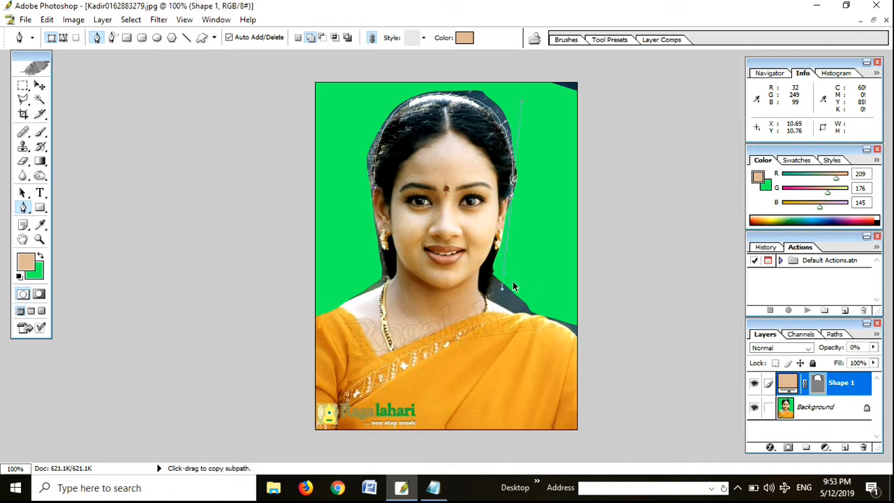
{"action": "left_click", "coordinate": [511, 197], "text": "alt"}
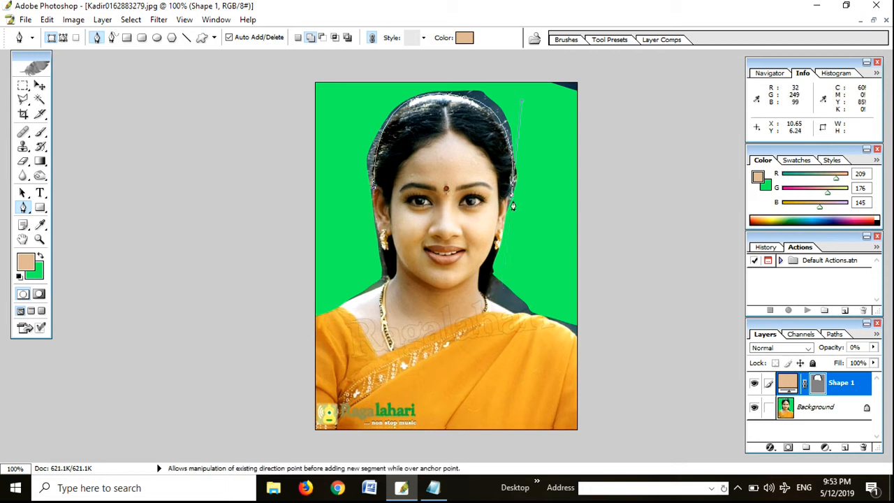
{"action": "left_click_drag", "start_coordinate": [504, 224], "coordinate": [498, 273]}
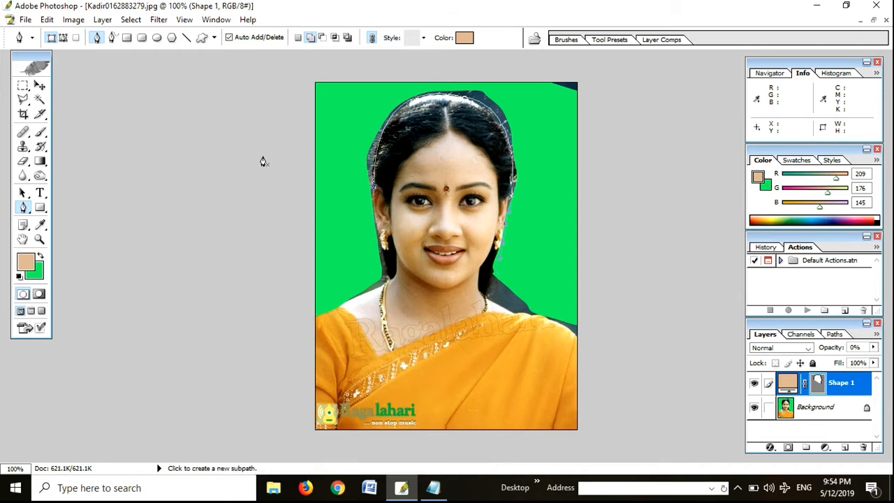
{"action": "key", "text": "Delete"}
{"action": "left_click", "coordinate": [539, 222]}
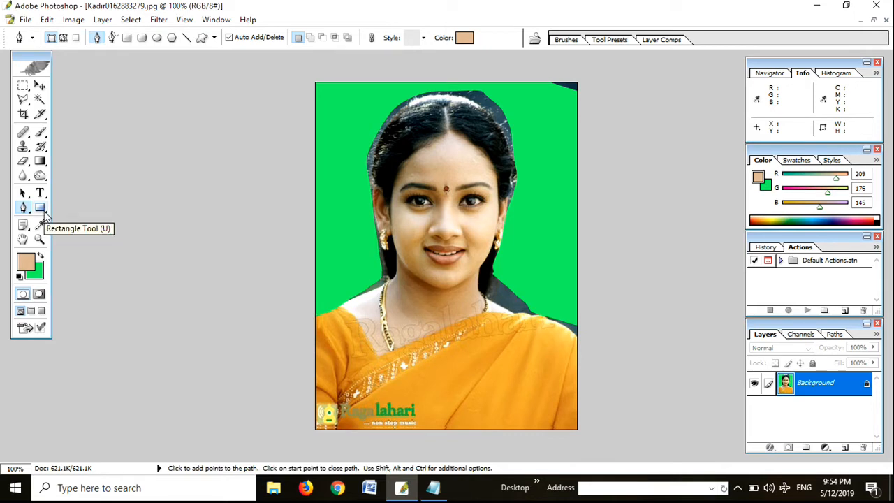
Step: Draw five rectangle shape layers of different sizes over the portrait with the Rectangle tool
{"action": "left_click", "coordinate": [42, 209]}
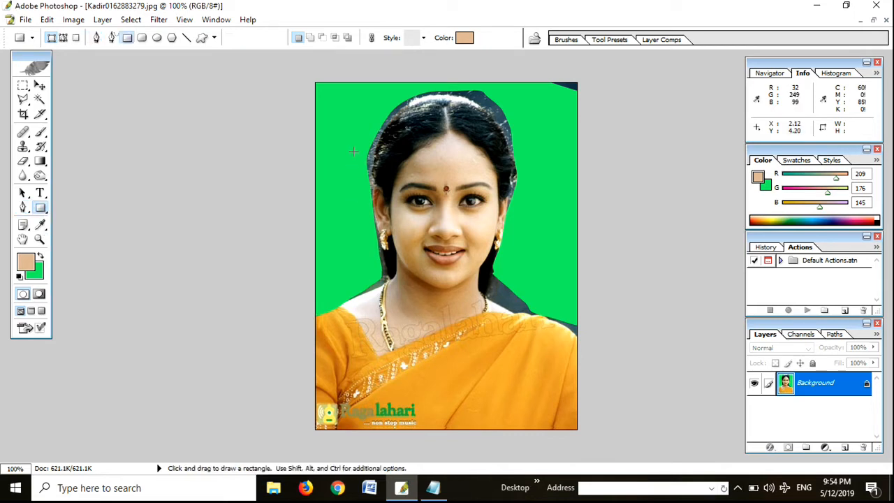
{"action": "left_click_drag", "start_coordinate": [326, 95], "coordinate": [379, 179]}
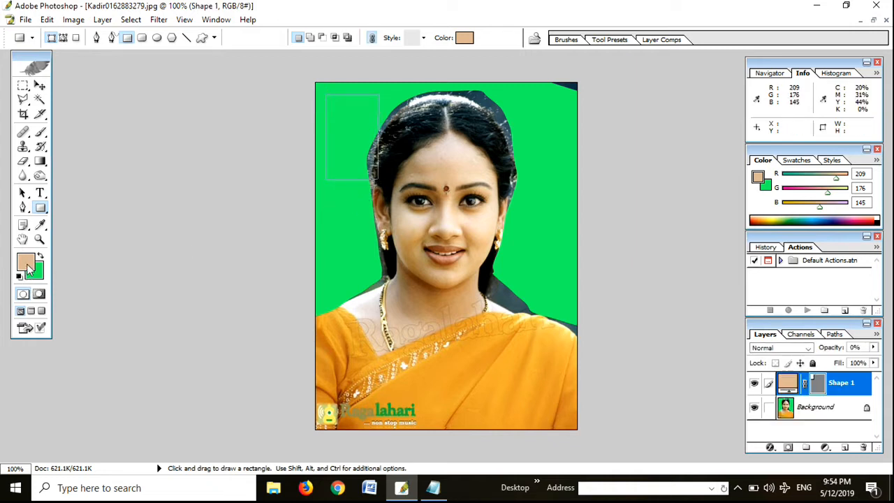
{"action": "left_click_drag", "start_coordinate": [352, 347], "coordinate": [517, 387]}
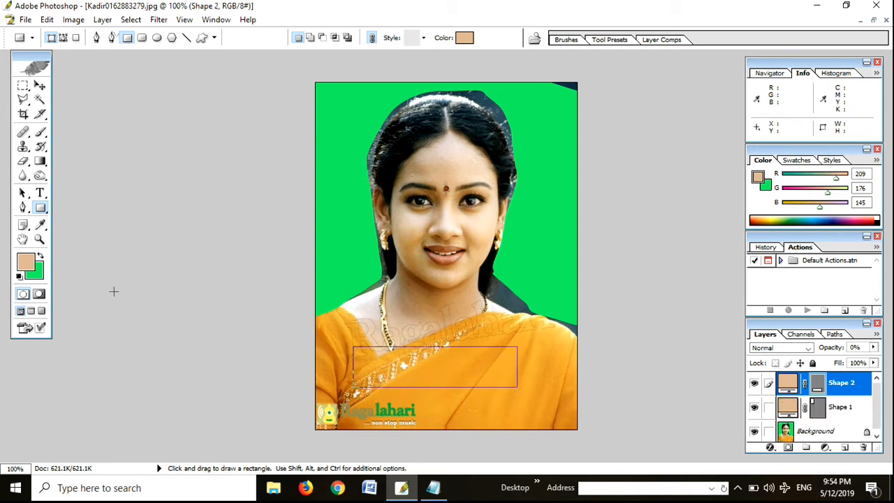
{"action": "left_click_drag", "start_coordinate": [393, 170], "coordinate": [578, 293]}
{"action": "left_click_drag", "start_coordinate": [482, 237], "coordinate": [451, 251]}
{"action": "mouse_move", "coordinate": [340, 220]}
{"action": "left_mouse_down"}
{"action": "mouse_move", "coordinate": [356, 273]}
{"action": "mouse_move", "coordinate": [411, 350]}
{"action": "left_mouse_up"}
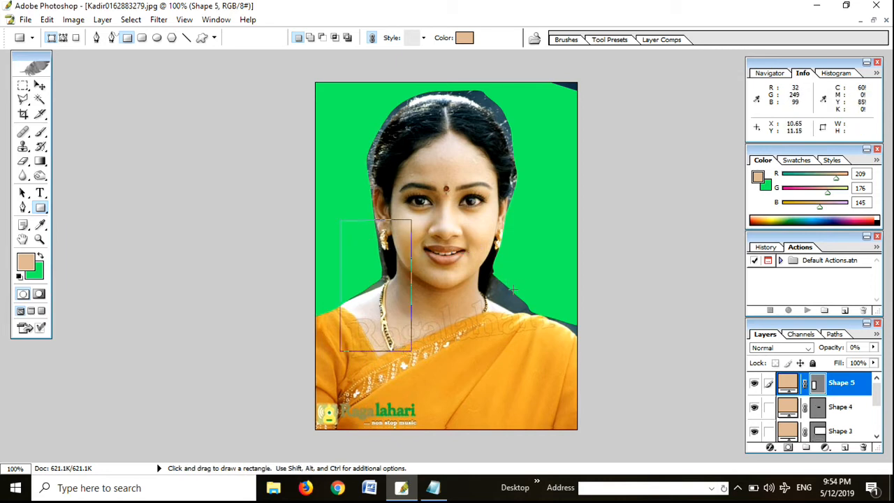
Step: Undo the rectangle shapes and delete the restored Pen outline shape layer around the hair
{"action": "key", "text": "ctrl+alt+z"}
{"action": "key", "text": "ctrl+alt+z"}
{"action": "key", "text": "ctrl+alt+z"}
{"action": "key", "text": "ctrl+alt+z"}
{"action": "key", "text": "ctrl+alt+z"}
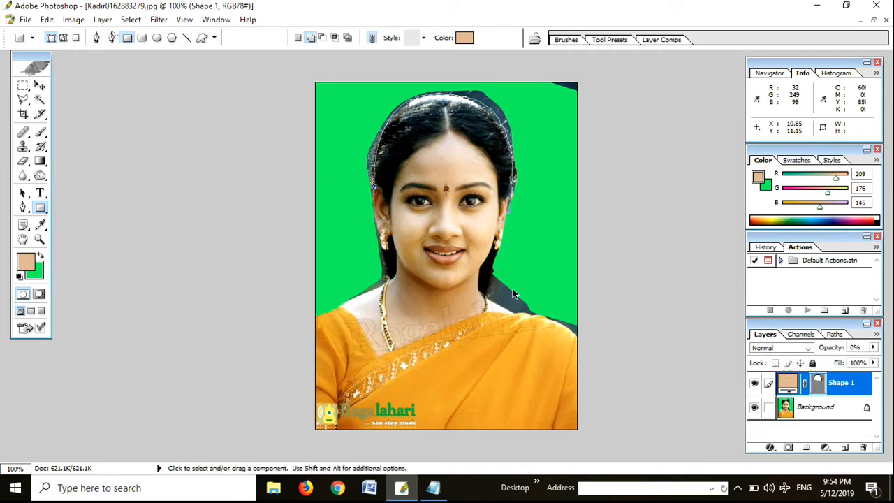
{"action": "key", "text": "Delete"}
{"action": "left_click", "coordinate": [559, 219]}
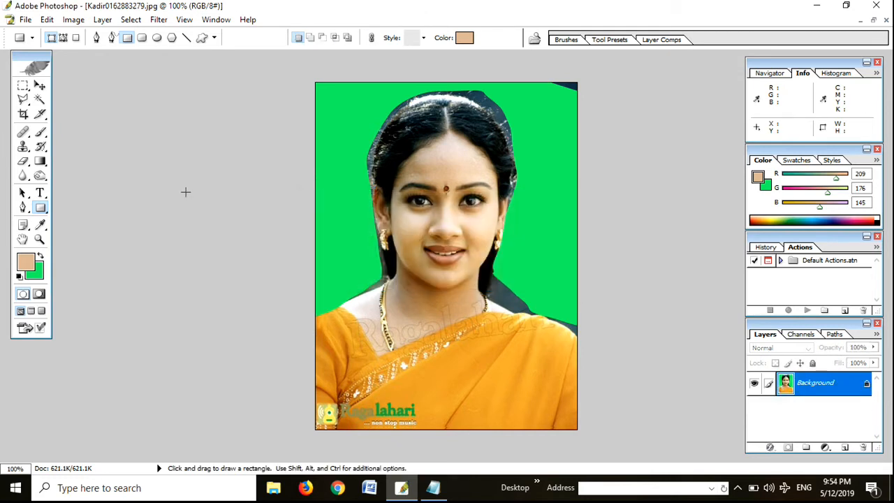
Step: Sample foreground colors from the face and background with the Eyedropper, ending with the brown R 147, G 114, B 82
{"action": "left_click", "coordinate": [23, 225]}
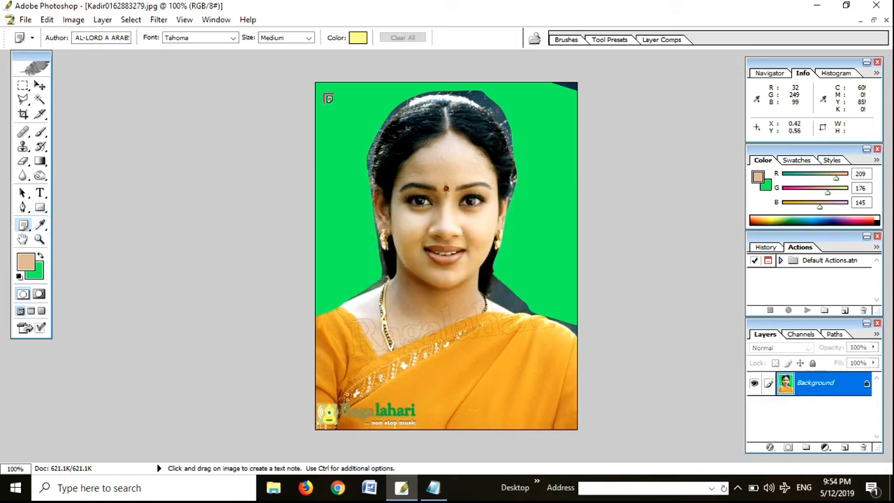
{"action": "left_click", "coordinate": [40, 225]}
{"action": "left_click", "coordinate": [447, 224]}
{"action": "left_click", "coordinate": [450, 264]}
{"action": "left_click", "coordinate": [363, 228]}
{"action": "left_click", "coordinate": [448, 182]}
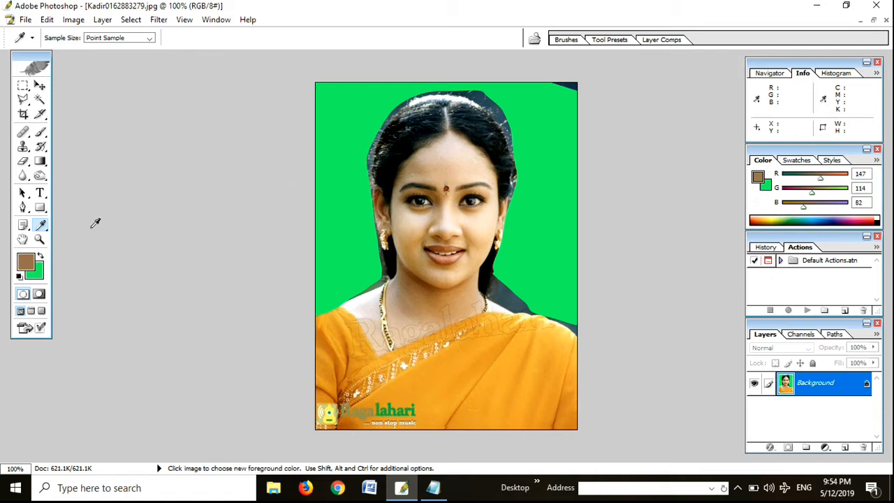
Step: Examine the woman's forehead and hair up close at 400% with the Hand tool
{"action": "left_click", "coordinate": [28, 240]}
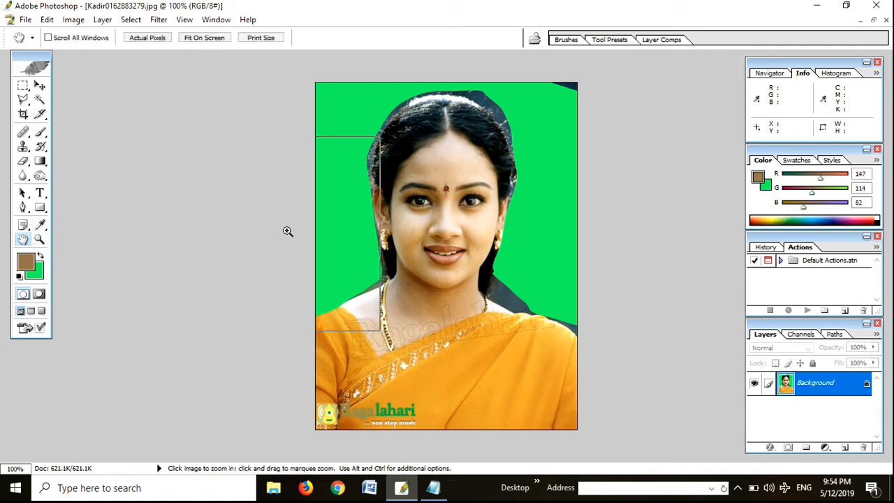
{"action": "left_click", "coordinate": [287, 231], "text": "ctrl"}
{"action": "left_click", "coordinate": [287, 231], "text": "ctrl"}
{"action": "left_click", "coordinate": [286, 231], "text": "ctrl"}
{"action": "left_click_drag", "start_coordinate": [446, 167], "coordinate": [493, 197]}
{"action": "scroll", "coordinate": [488, 209], "scroll_direction": "up", "scroll_amount": 10}
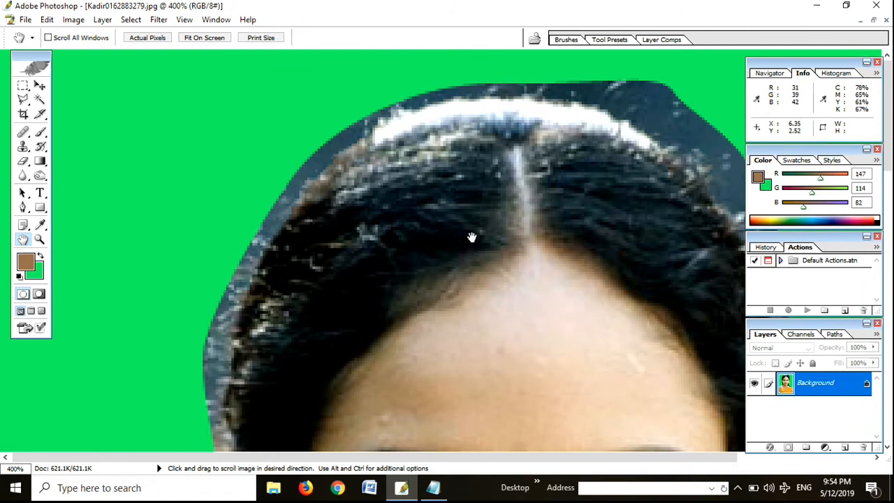
Step: Try to move the locked Background layer with the Move tool
{"action": "key", "text": "v"}
{"action": "left_click", "coordinate": [487, 260]}
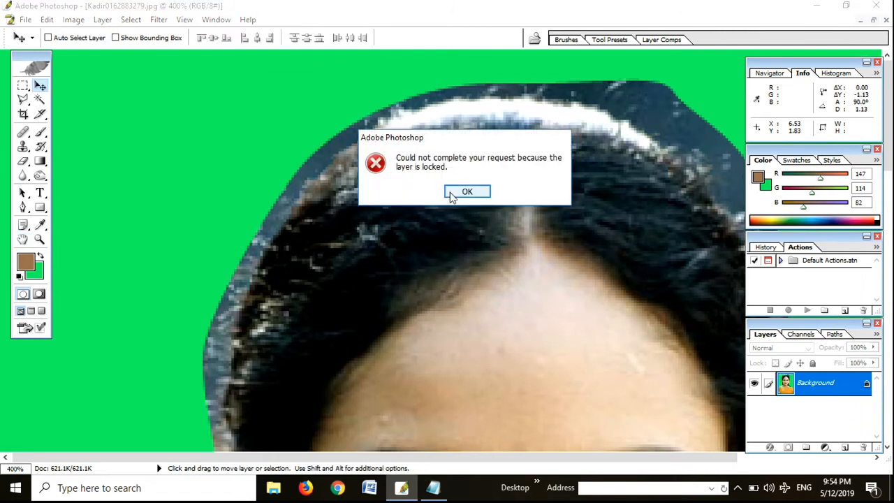
{"action": "left_click", "coordinate": [453, 196]}
Step: Inspect the eyes at 400%, the whole portrait at 66.7%, and the cutout around the face at 200%
{"action": "scroll", "coordinate": [465, 276], "scroll_direction": "down", "scroll_amount": 2}
{"action": "scroll", "coordinate": [433, 273], "scroll_direction": "down", "scroll_amount": 4}
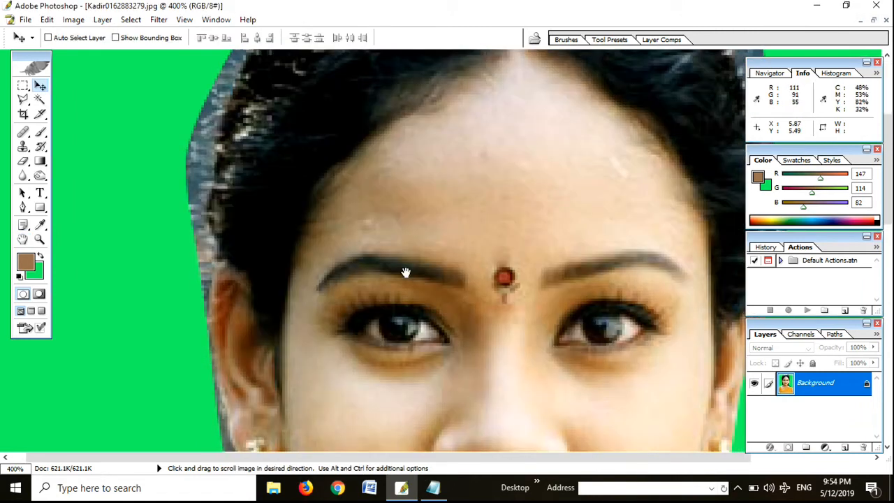
{"action": "left_click", "coordinate": [399, 277], "text": "alt"}
{"action": "left_click", "coordinate": [398, 278], "text": "alt"}
{"action": "left_click", "coordinate": [398, 278], "text": "alt"}
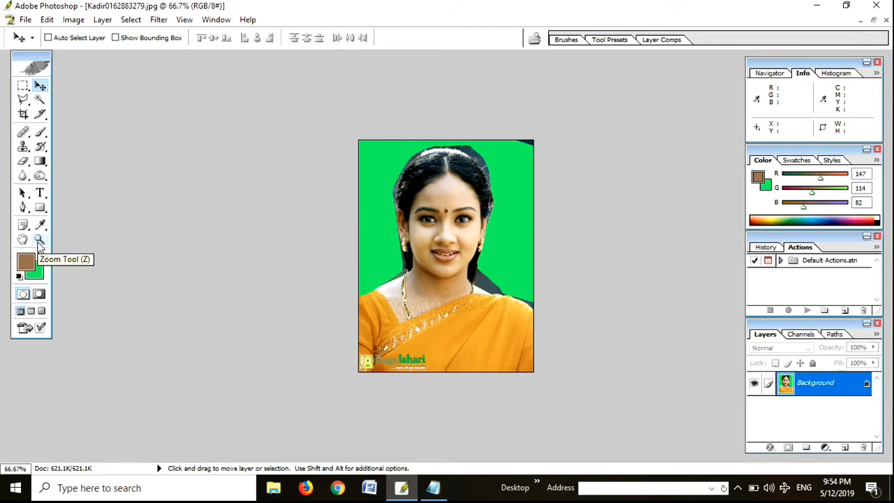
{"action": "key", "text": "ctrl+space"}
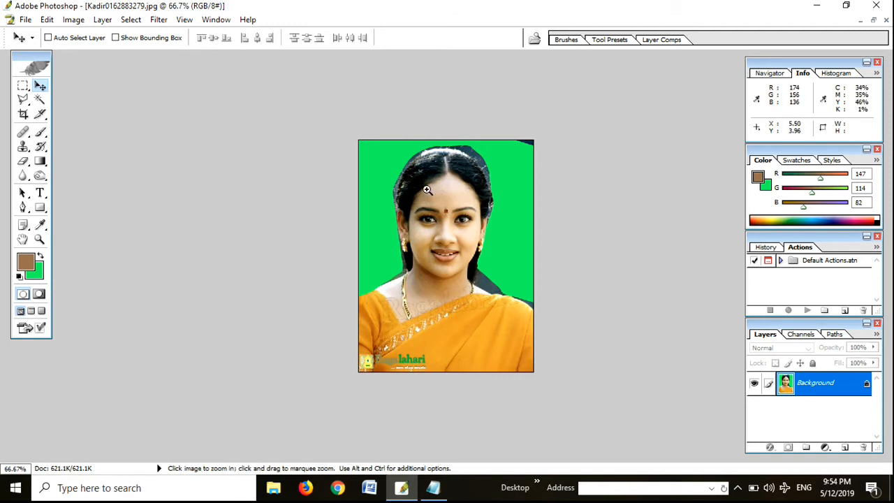
{"action": "left_click", "coordinate": [427, 190]}
{"action": "left_click", "coordinate": [426, 189]}
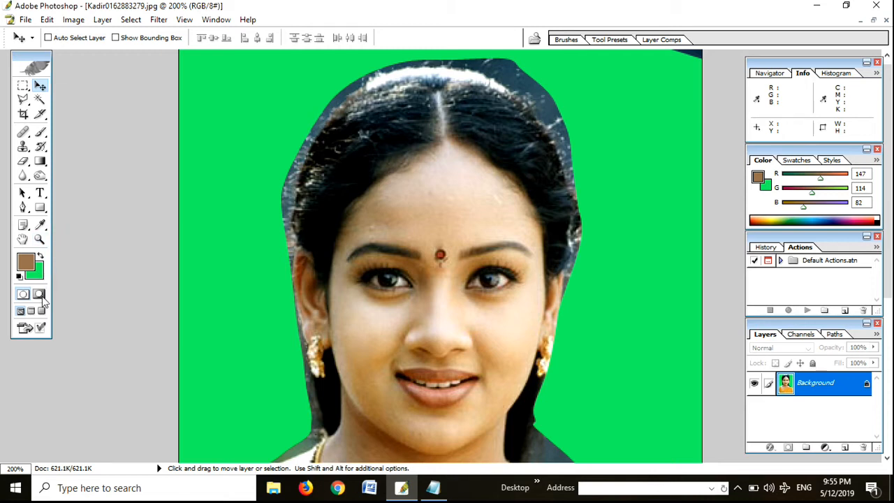
Step: Try moving the Background layer once more and switch the image to Quick Mask mode
{"action": "left_click_drag", "start_coordinate": [204, 208], "coordinate": [273, 282]}
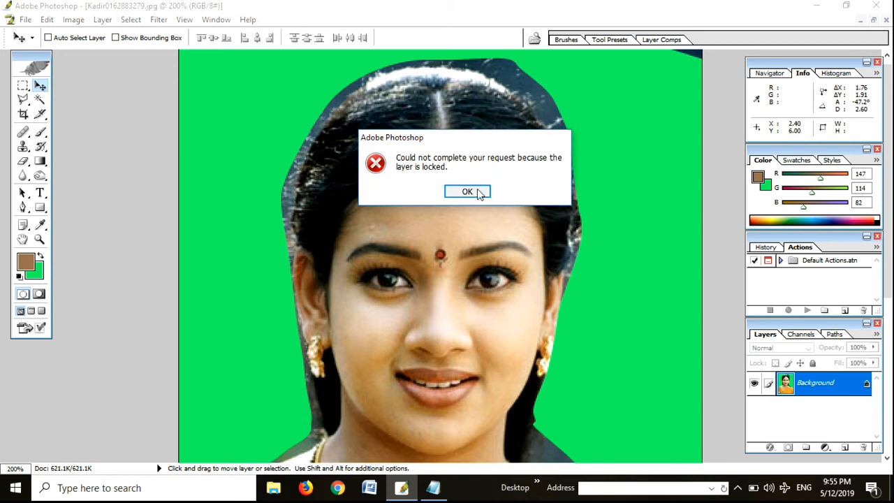
{"action": "left_click", "coordinate": [467, 191]}
{"action": "left_click", "coordinate": [40, 294]}
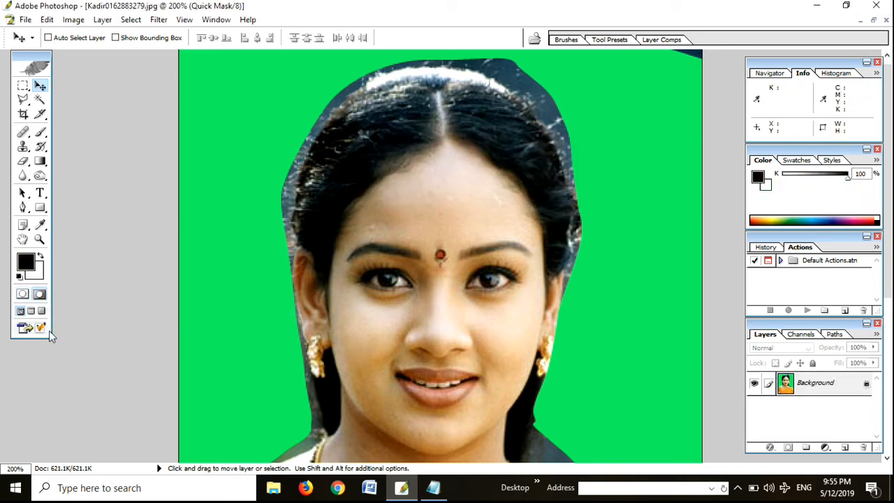
Step: Examine the portrait in Quick Mask mode at both 100% and 200% magnification
{"action": "key", "text": "ctrl+minus"}
{"action": "key", "text": "ctrl+minus"}
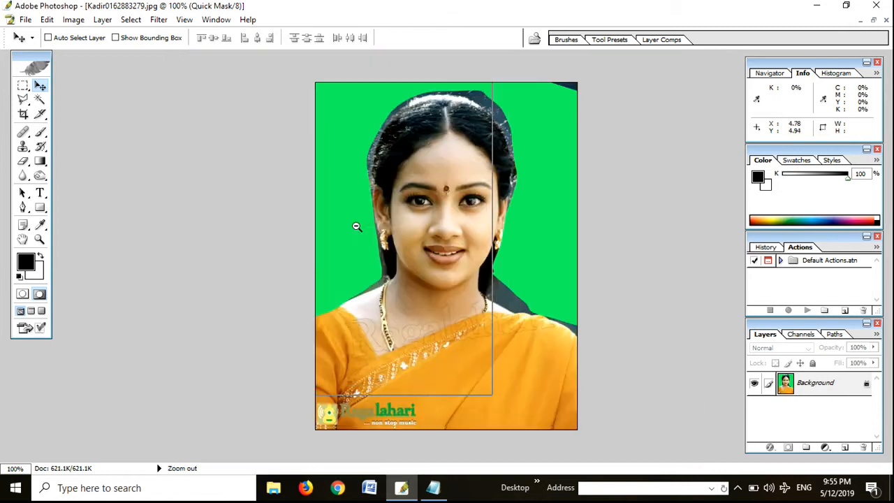
{"action": "key", "text": "ctrl+plus"}
{"action": "key", "text": "ctrl+plus"}
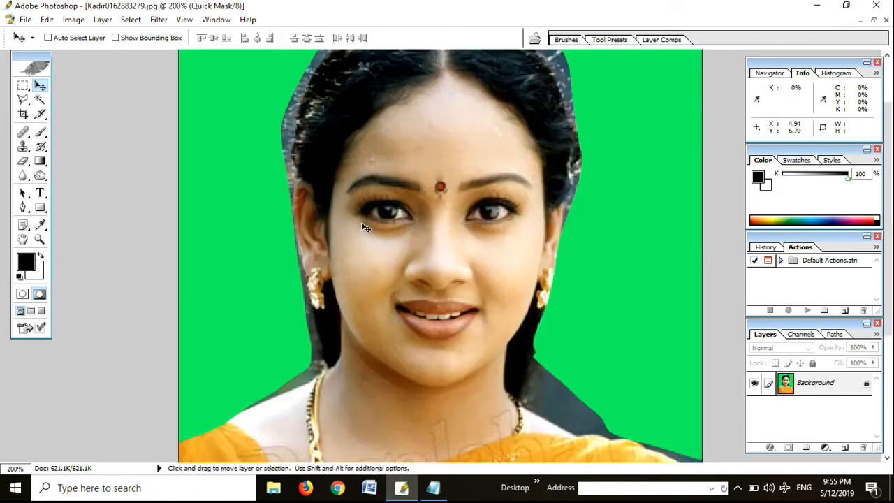
{"action": "left_click", "coordinate": [432, 244], "text": "alt"}
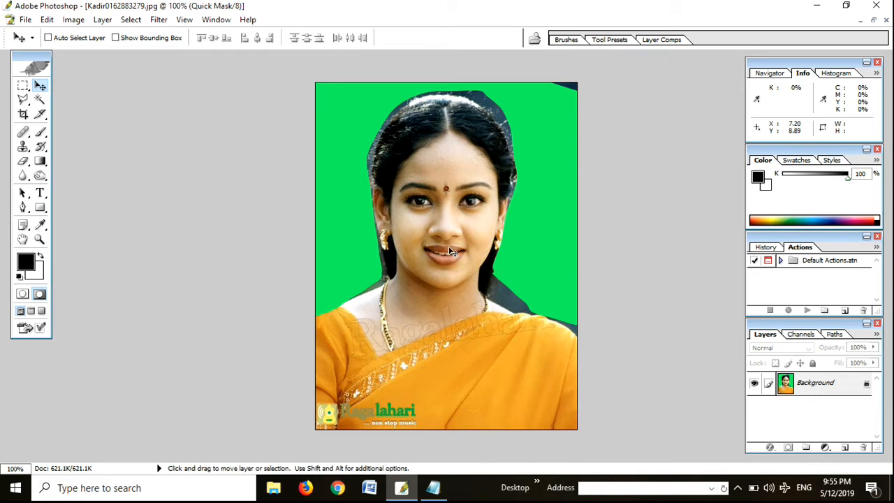
{"action": "key", "text": "shift+alt"}
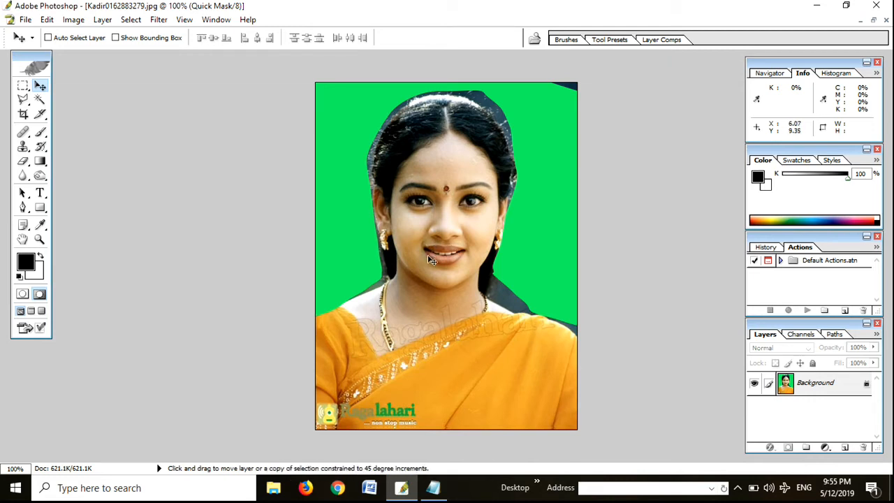
{"action": "key", "text": "shift"}
{"action": "key", "text": "shift"}
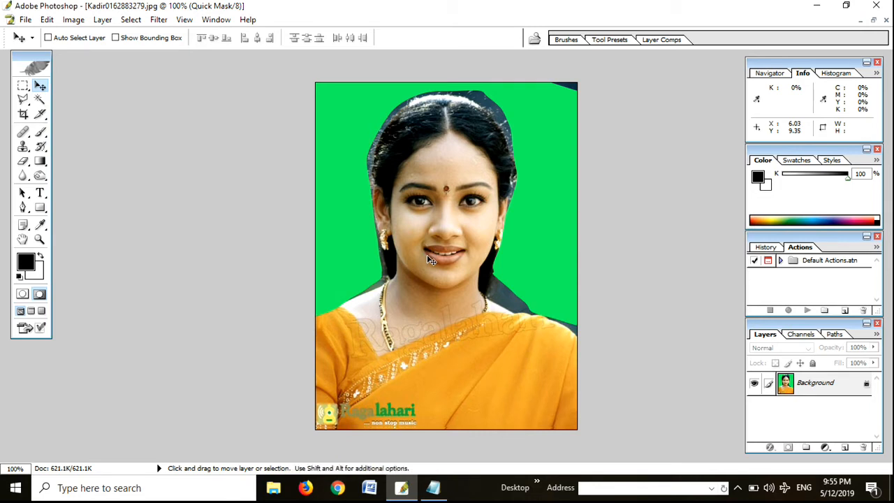
Step: Open the Liquify filter, switch to Notepad to add "x" after "ctrl shift" in the first line, and return to Liquify
{"action": "key", "text": "shift+ctrl+x"}
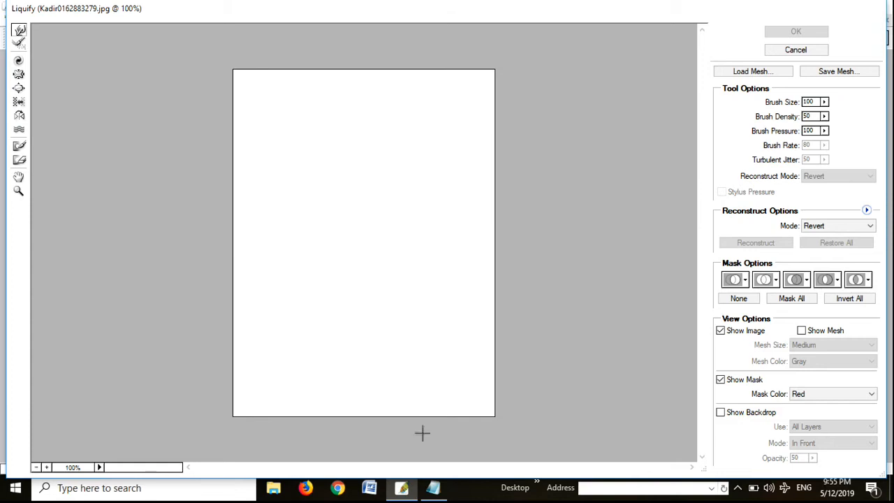
{"action": "left_click", "coordinate": [433, 487]}
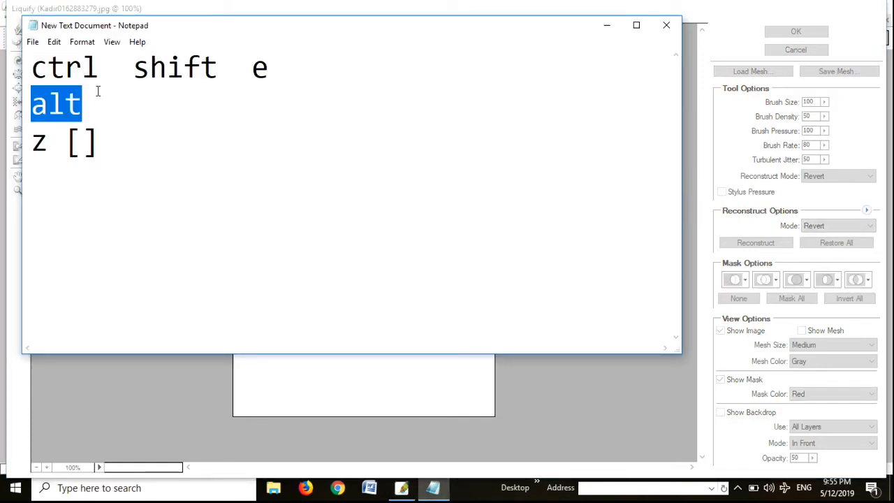
{"action": "left_click", "coordinate": [97, 91]}
{"action": "left_click_drag", "start_coordinate": [29, 72], "coordinate": [219, 75]}
{"action": "left_click", "coordinate": [225, 67]}
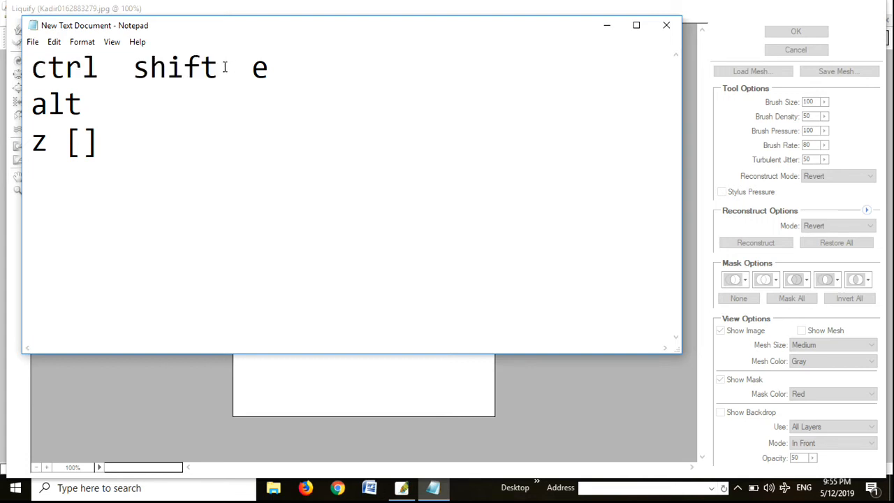
{"action": "type", "text": "x"}
{"action": "left_click", "coordinate": [215, 64]}
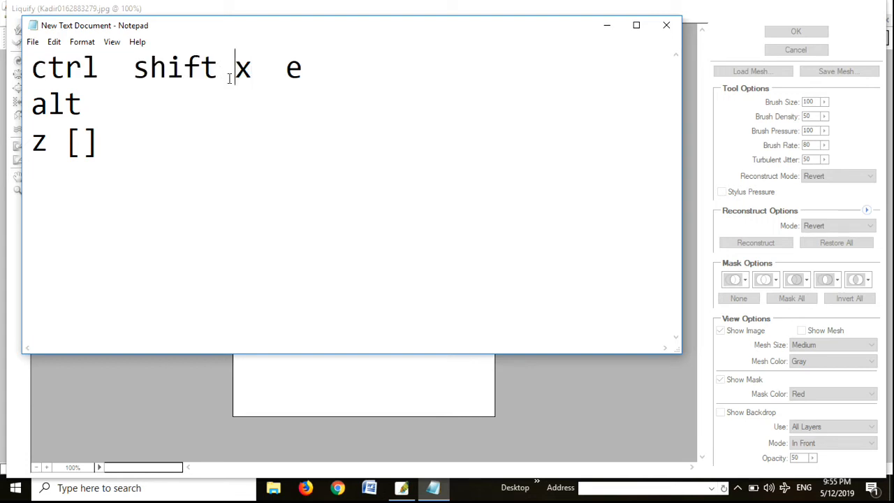
{"action": "left_click_drag", "start_coordinate": [245, 70], "coordinate": [24, 80]}
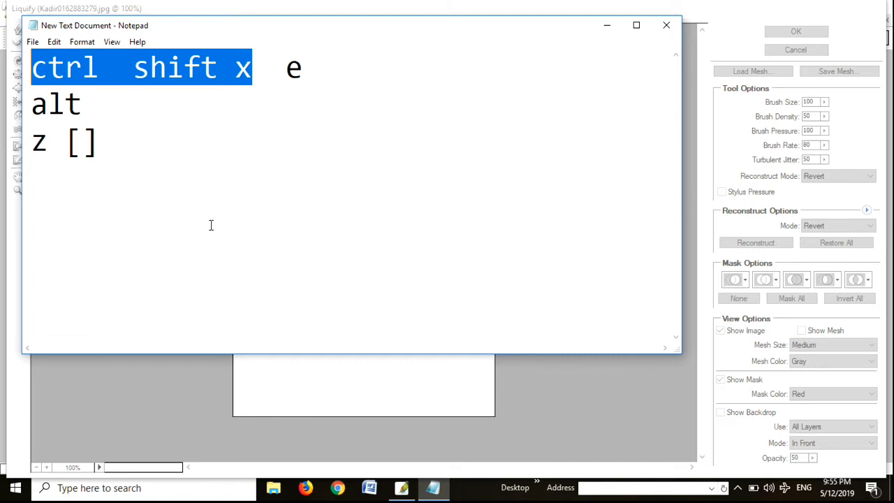
{"action": "left_click", "coordinate": [254, 437]}
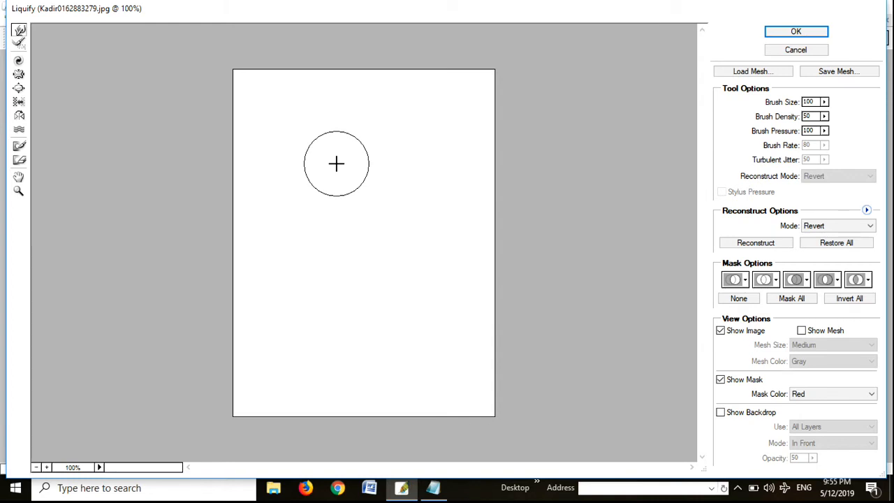
Step: Select the Reconstruct and Forward Warp tools in Liquify, and cancel the filter
{"action": "left_click", "coordinate": [19, 43]}
{"action": "left_click", "coordinate": [20, 31]}
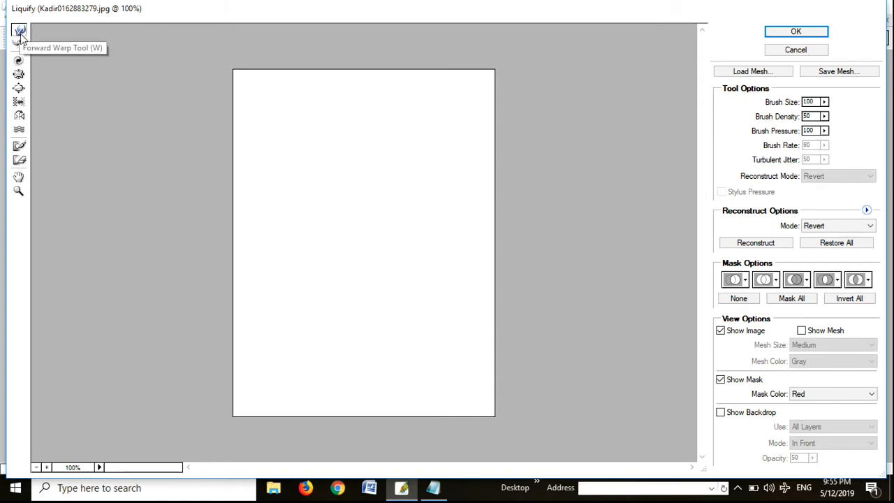
{"action": "key", "text": "Escape"}
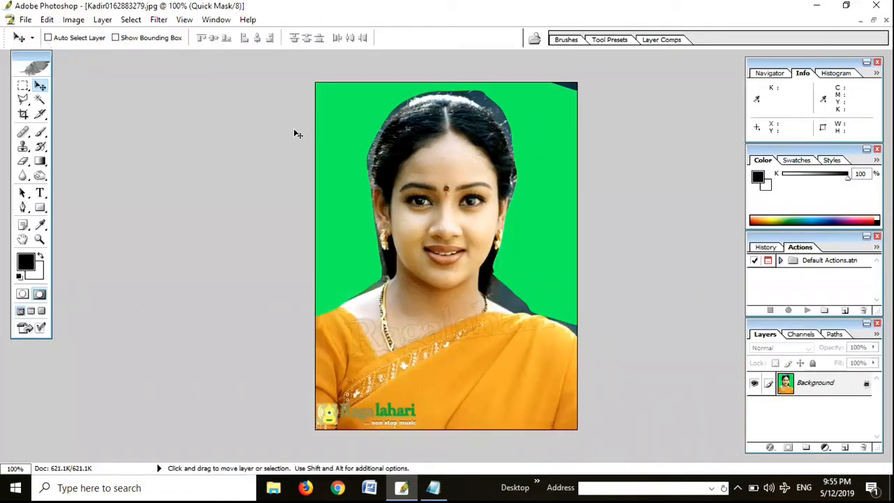
Step: Reopen the Liquify filter, view its preview at 200% and 50%, and cancel the filter
{"action": "key", "text": "ctrl+shift+x"}
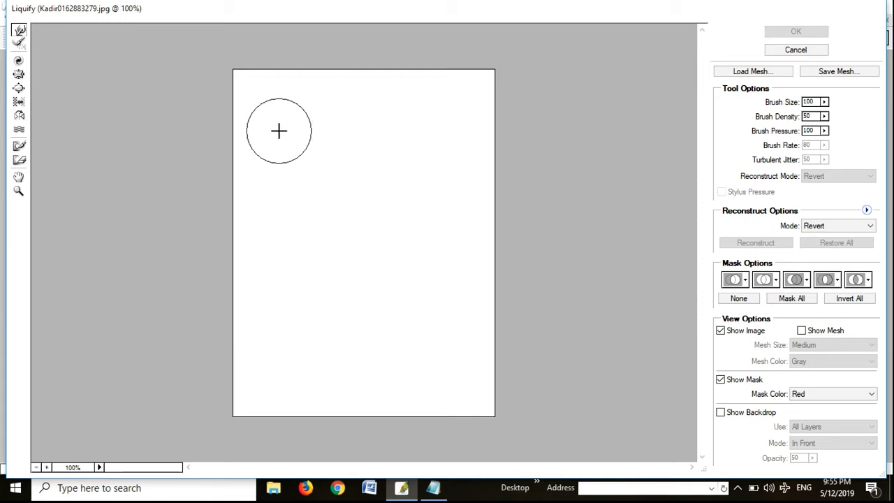
{"action": "left_click", "coordinate": [356, 217], "text": "alt"}
{"action": "left_click", "coordinate": [356, 216], "text": "alt"}
{"action": "left_click", "coordinate": [354, 216], "text": "ctrl"}
{"action": "left_click", "coordinate": [353, 216], "text": "ctrl"}
{"action": "left_click", "coordinate": [354, 215], "text": "ctrl"}
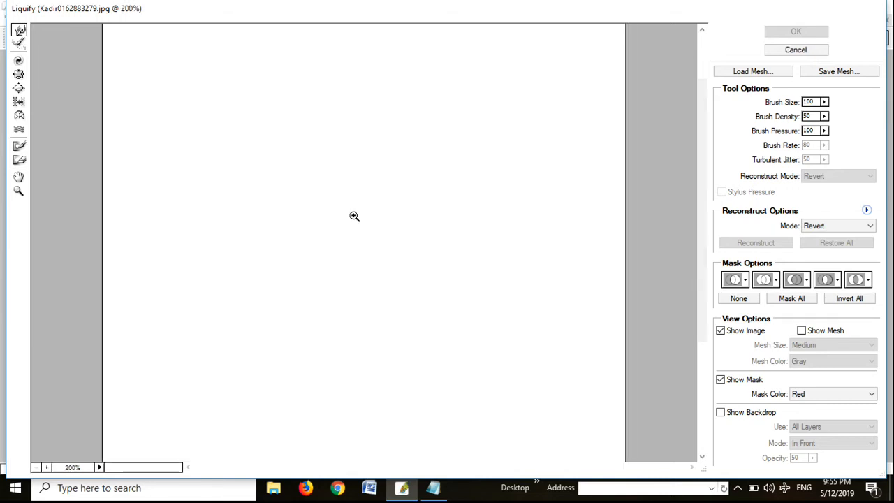
{"action": "left_click", "coordinate": [369, 178], "text": "alt"}
{"action": "left_click", "coordinate": [369, 178], "text": "alt"}
{"action": "left_click", "coordinate": [368, 178], "text": "alt"}
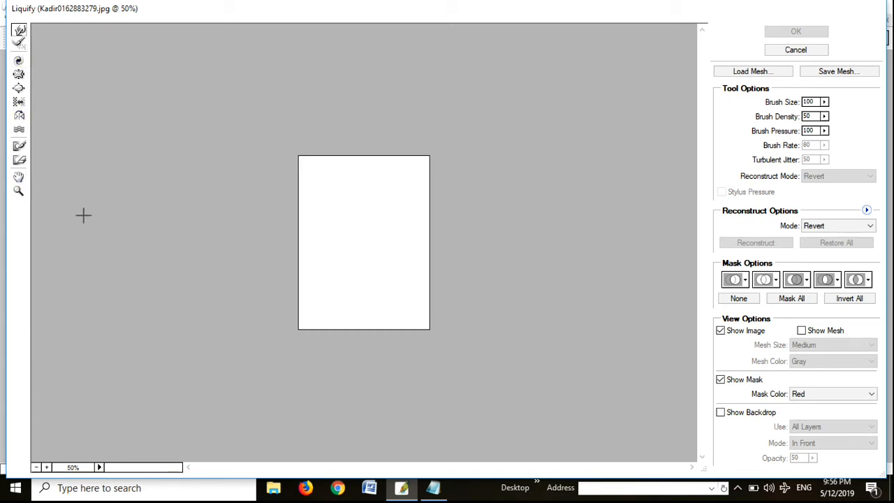
{"action": "key", "text": "Escape"}
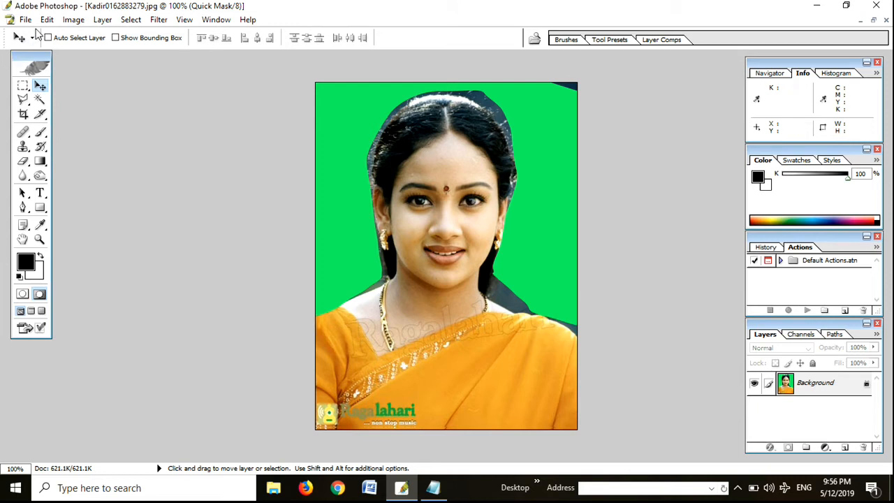
{"action": "key", "text": "ctrl+space"}
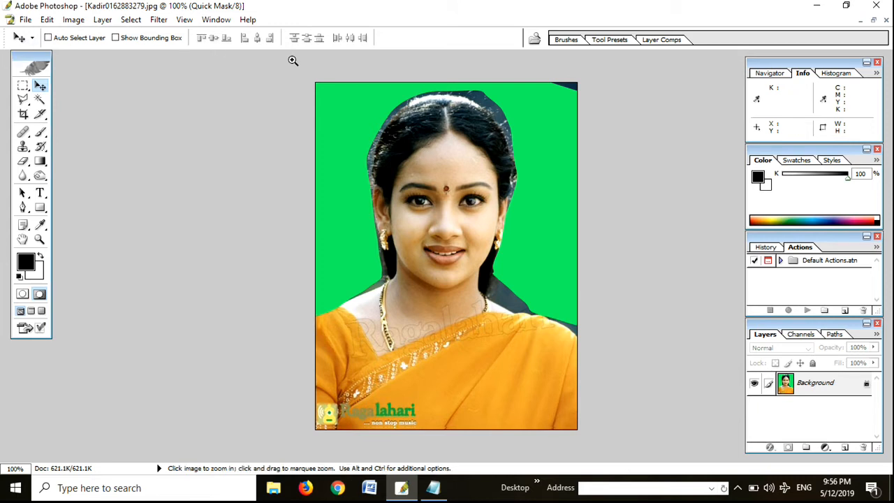
Step: Try a Brightness/Contrast adjustment on the green-background portrait in Quick Mask mode
{"action": "left_click", "coordinate": [303, 141], "text": "ctrl"}
{"action": "key", "text": "ctrl+minus"}
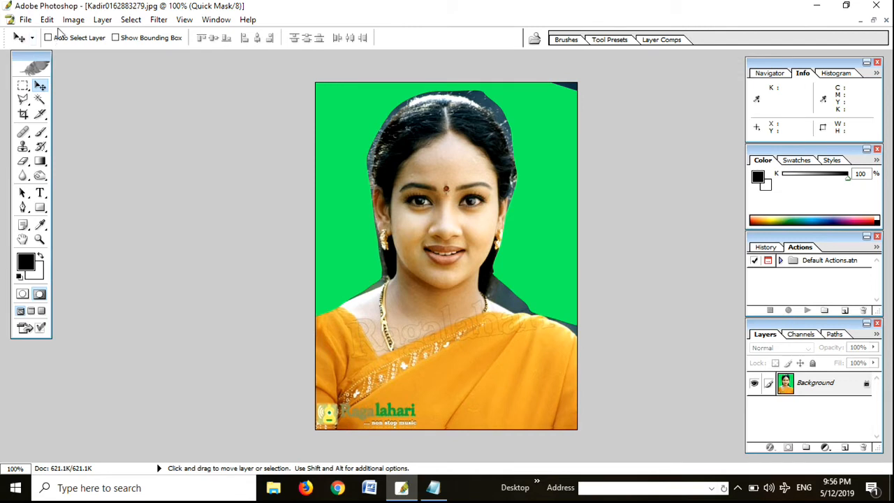
{"action": "left_click", "coordinate": [73, 20]}
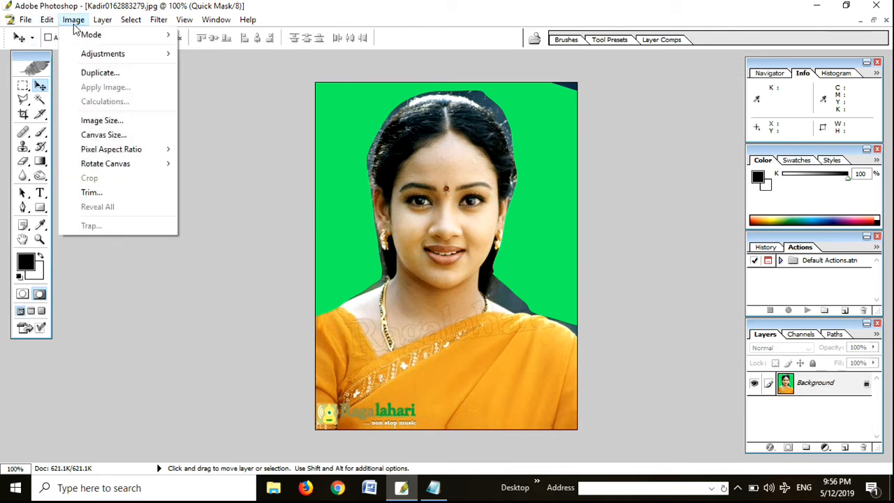
{"action": "mouse_move", "coordinate": [82, 53]}
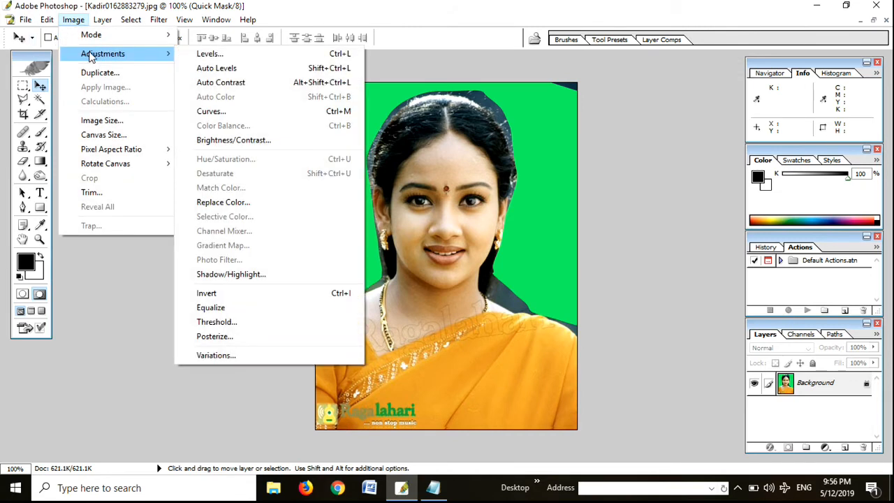
{"action": "left_click", "coordinate": [248, 139]}
{"action": "left_click_drag", "start_coordinate": [454, 204], "coordinate": [659, 147]}
{"action": "mouse_move", "coordinate": [623, 186]}
{"action": "left_mouse_down"}
{"action": "mouse_move", "coordinate": [671, 183]}
{"action": "mouse_move", "coordinate": [614, 183]}
{"action": "mouse_move", "coordinate": [630, 183]}
{"action": "left_mouse_up"}
{"action": "left_click", "coordinate": [723, 168]}
{"action": "key", "text": "v"}
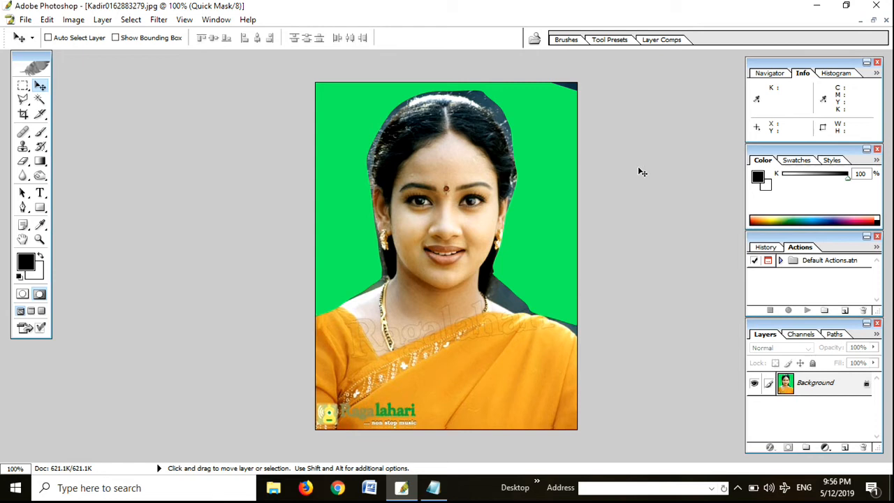
Step: Float the portrait's window, copy the whole image and paste it into a new 400 by 530 pixel grayscale document
{"action": "left_click", "coordinate": [871, 21]}
{"action": "left_click_drag", "start_coordinate": [473, 97], "coordinate": [444, 96]}
{"action": "left_click", "coordinate": [525, 98]}
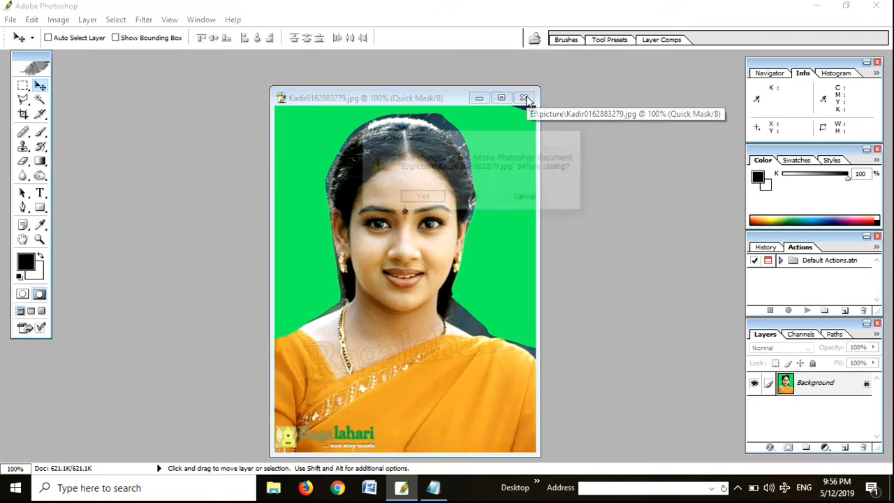
{"action": "left_click", "coordinate": [534, 200]}
{"action": "key", "text": "ctrl+a"}
{"action": "key", "text": "ctrl+c"}
{"action": "key", "text": "ctrl+n"}
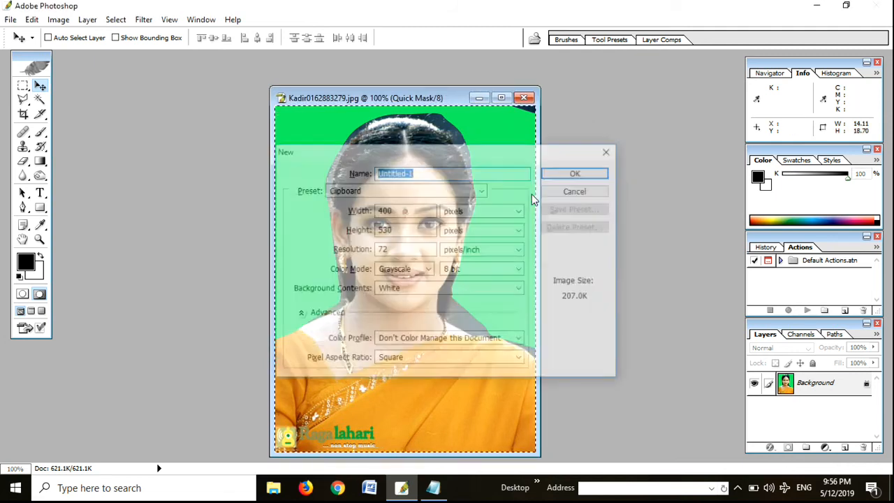
{"action": "key", "text": "Return"}
{"action": "key", "text": "ctrl+v"}
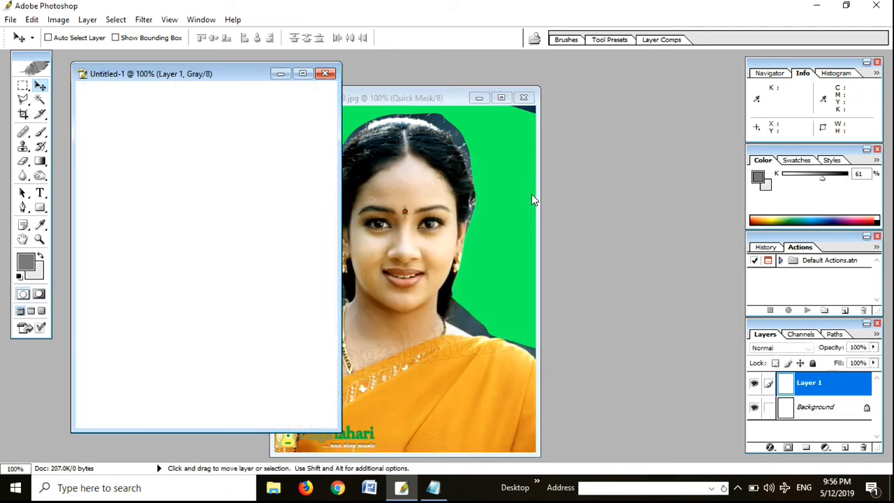
Step: Close the untitled document without saving, and deselect the selection in the maximized portrait
{"action": "left_click", "coordinate": [324, 73]}
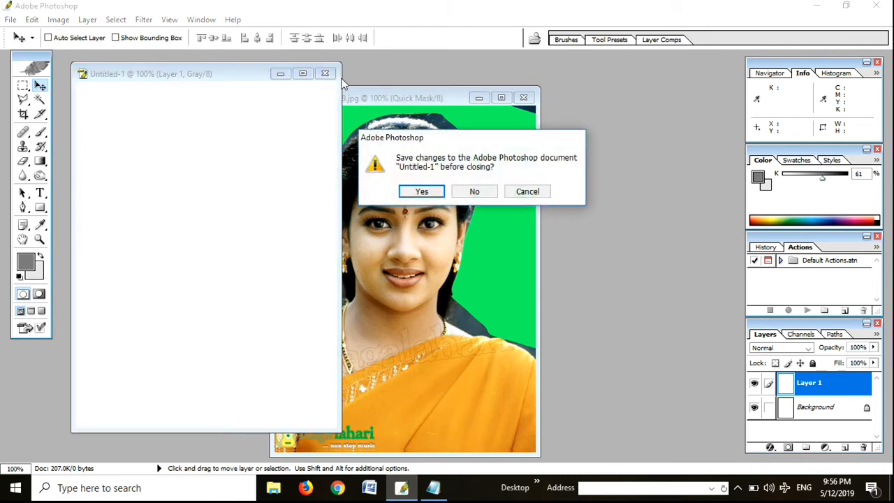
{"action": "left_click", "coordinate": [473, 192]}
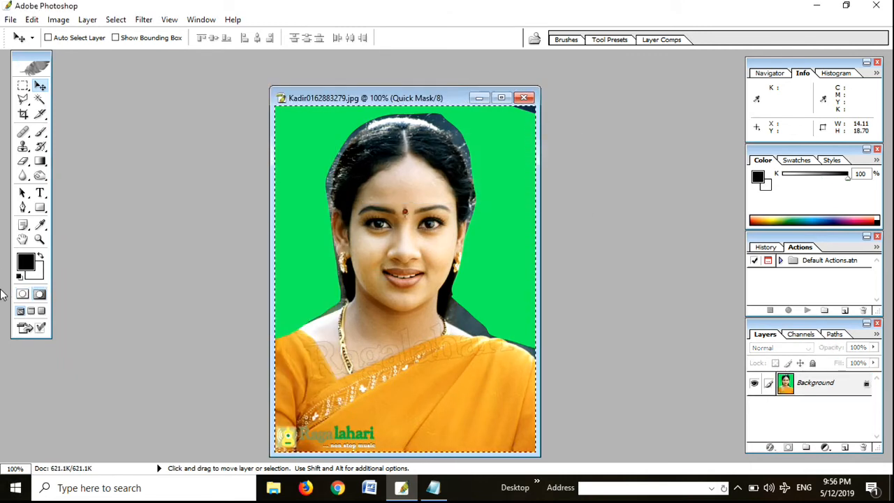
{"action": "left_click", "coordinate": [503, 97]}
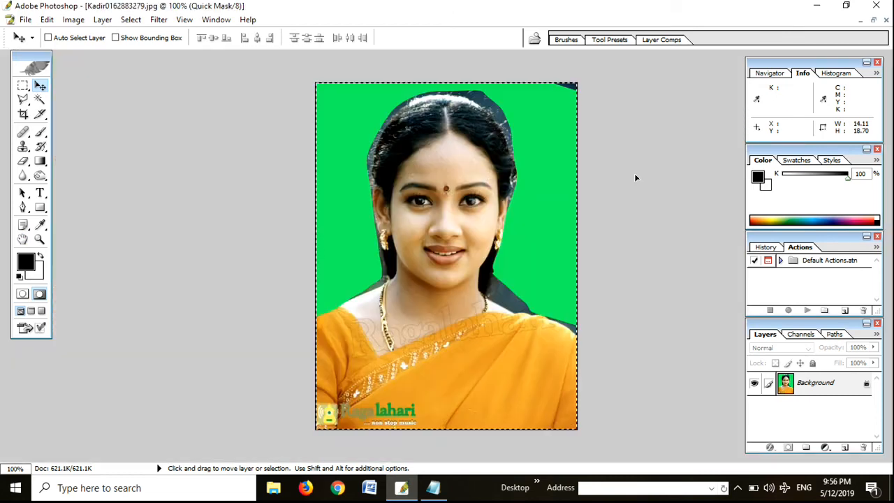
{"action": "key", "text": "shift"}
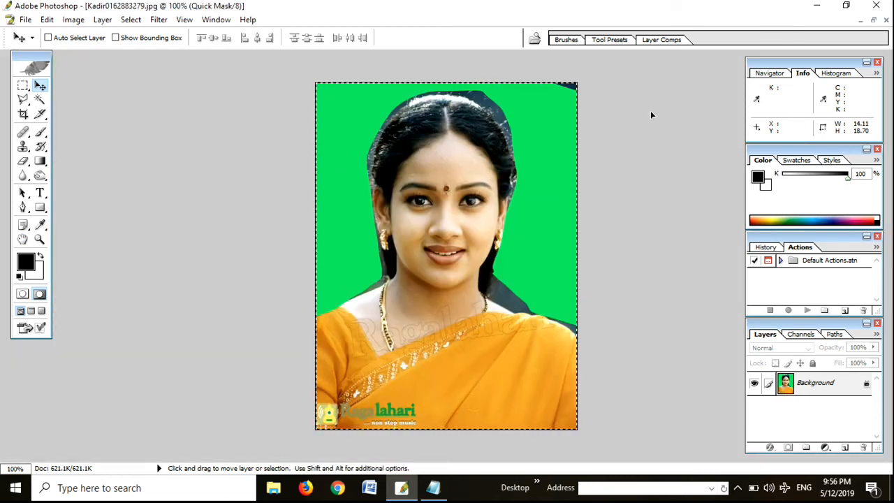
{"action": "key", "text": "m"}
{"action": "left_click", "coordinate": [667, 176]}
{"action": "key", "text": "ctrl+shift"}
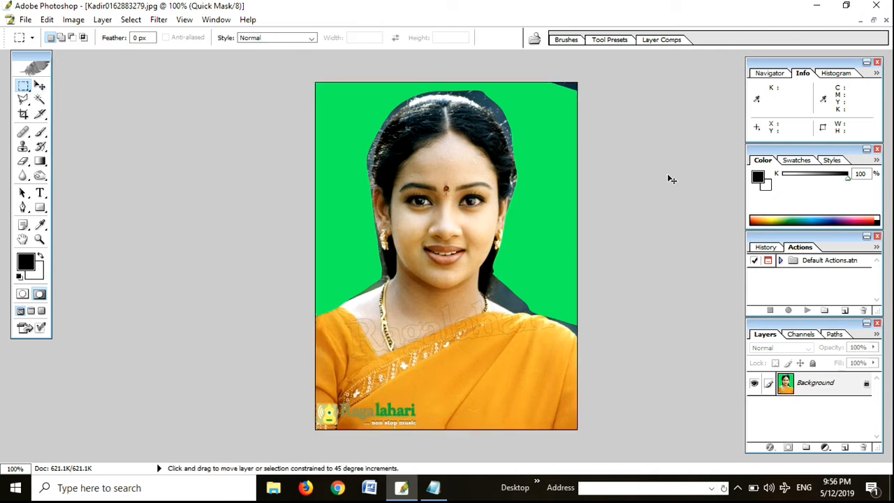
Step: Float the portrait's window again and copy the entire image into another new grayscale document
{"action": "left_click", "coordinate": [872, 21]}
{"action": "key", "text": "ctrl+a"}
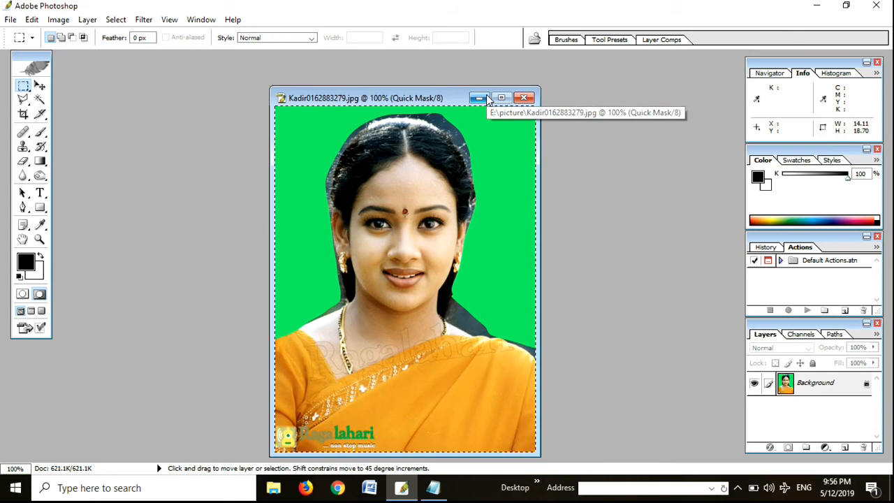
{"action": "key", "text": "ctrl+c"}
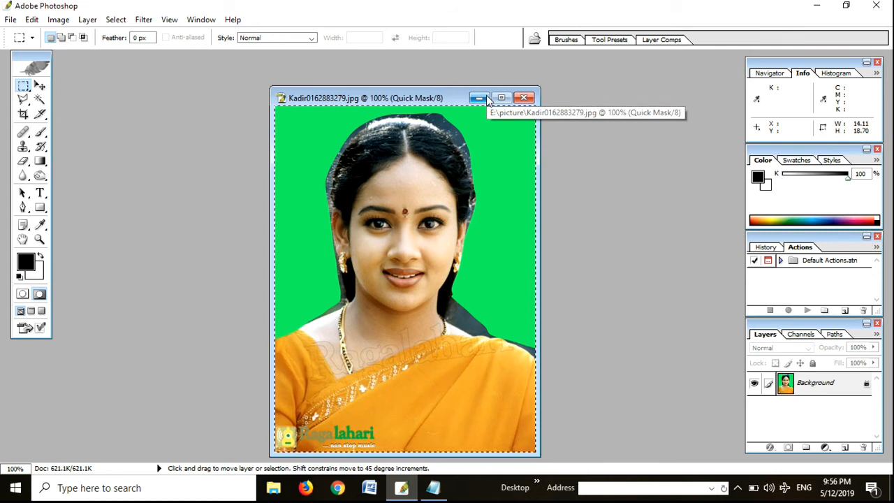
{"action": "key", "text": "ctrl+n"}
{"action": "key", "text": "Return"}
{"action": "key", "text": "ctrl+v"}
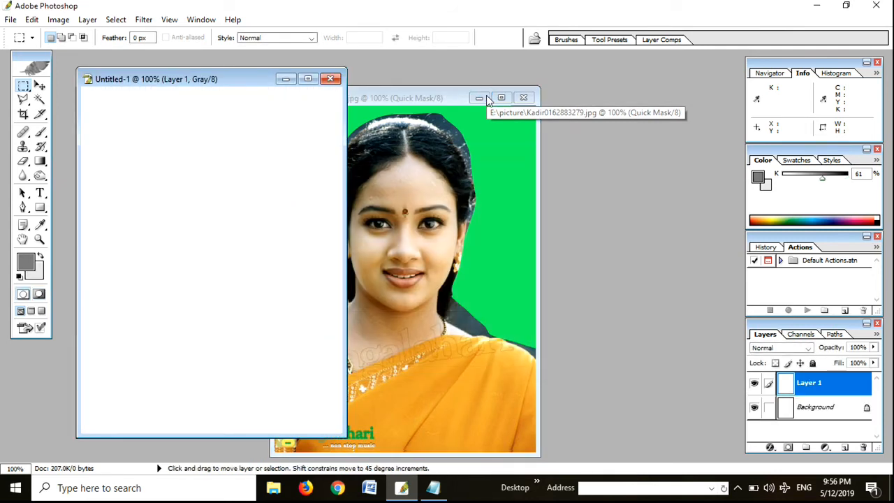
Step: Place the portrait's window beside the untitled document and transfer its selection outline into that document
{"action": "left_click", "coordinate": [390, 92]}
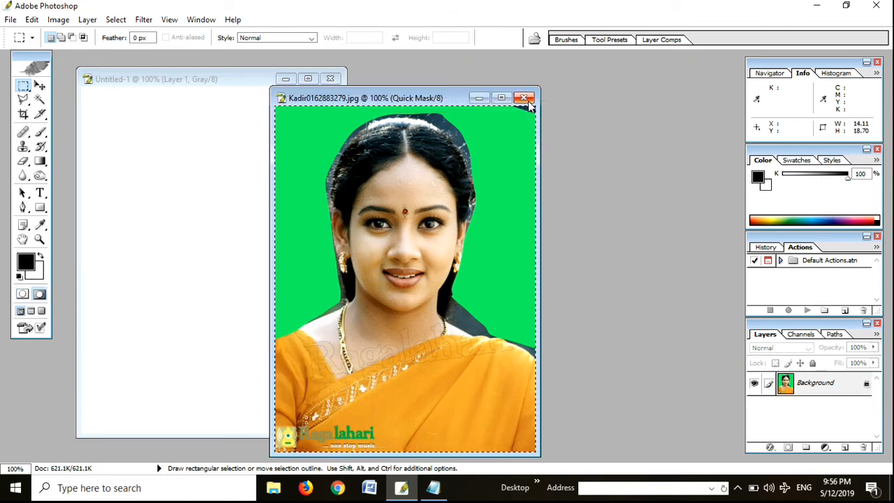
{"action": "left_click_drag", "start_coordinate": [448, 100], "coordinate": [556, 76]}
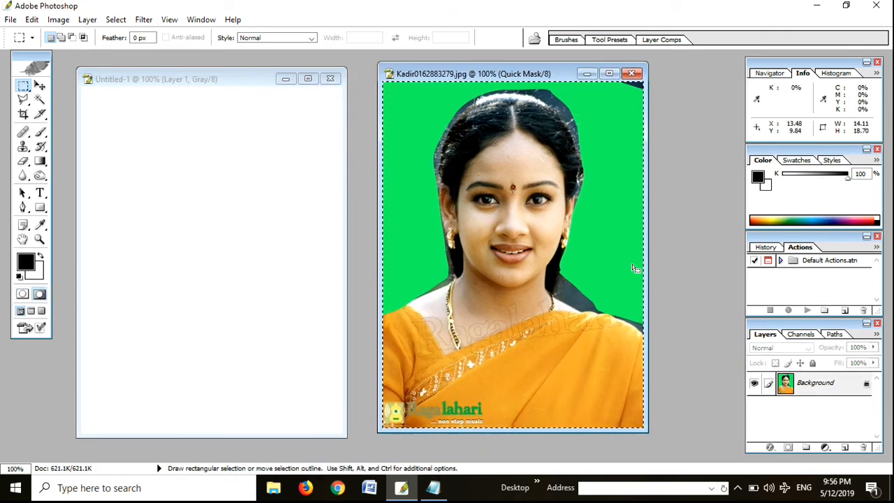
{"action": "left_click_drag", "start_coordinate": [574, 264], "coordinate": [288, 260]}
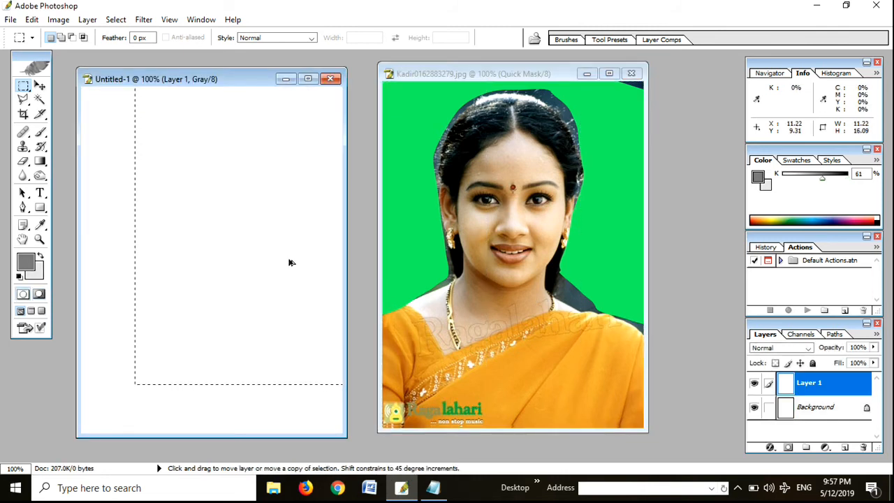
Step: Open and cancel the Extract filter, and close both the untitled document and the portrait without saving
{"action": "key", "text": "ctrl+alt+x"}
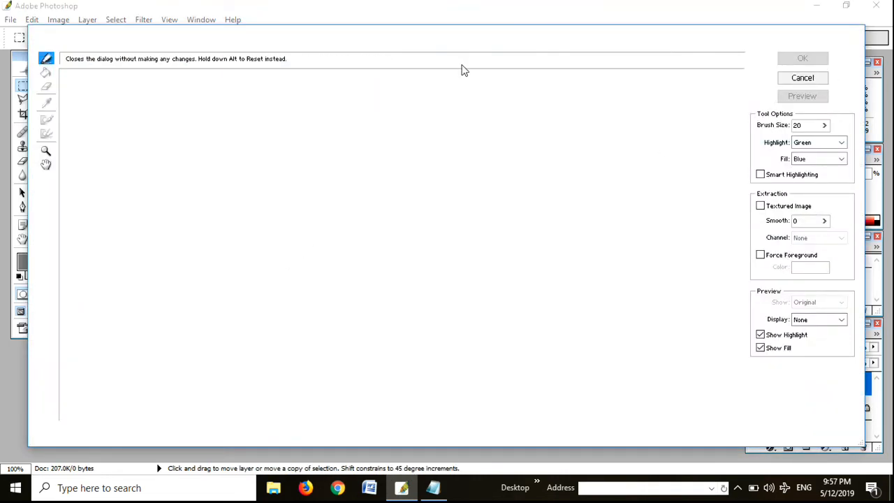
{"action": "key", "text": "Escape"}
{"action": "left_click", "coordinate": [330, 78]}
{"action": "left_click", "coordinate": [472, 190]}
{"action": "left_click", "coordinate": [631, 73]}
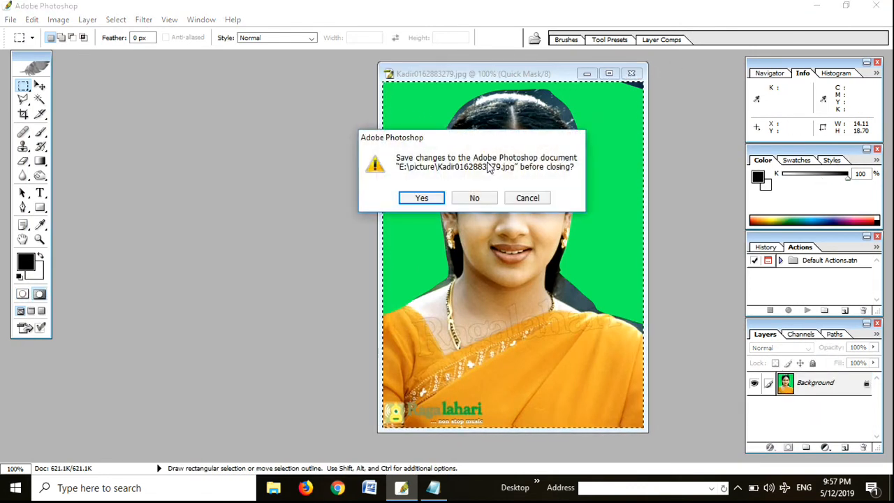
{"action": "left_click", "coordinate": [472, 198]}
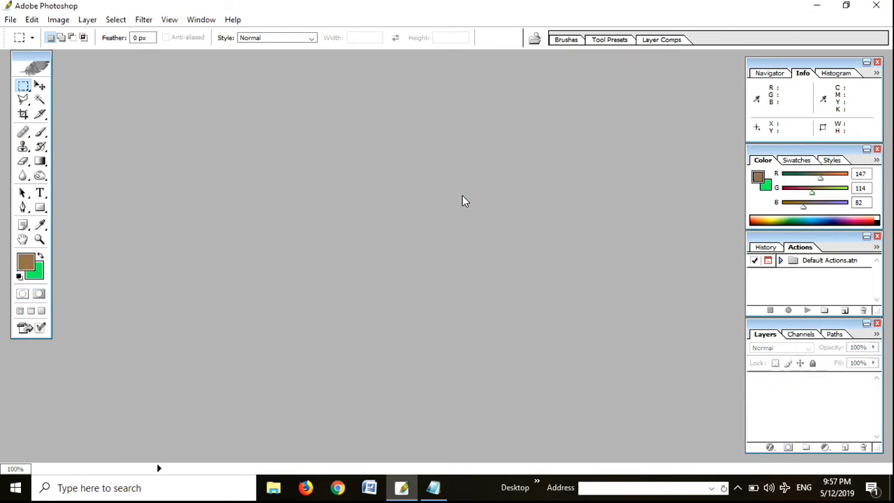
Step: Reopen the original portrait JPG and maximize its document window
{"action": "double_click", "coordinate": [463, 201]}
{"action": "left_click_drag", "start_coordinate": [619, 95], "coordinate": [615, 185]}
{"action": "double_click", "coordinate": [374, 148]}
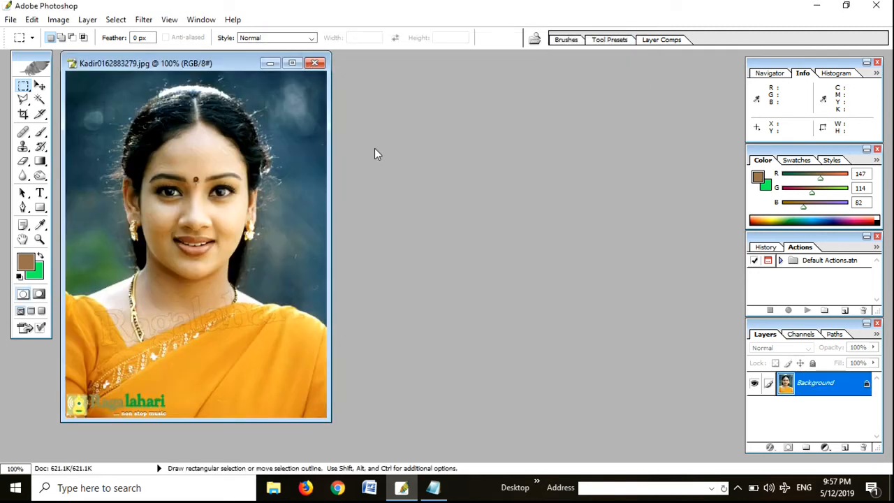
{"action": "left_click", "coordinate": [292, 63]}
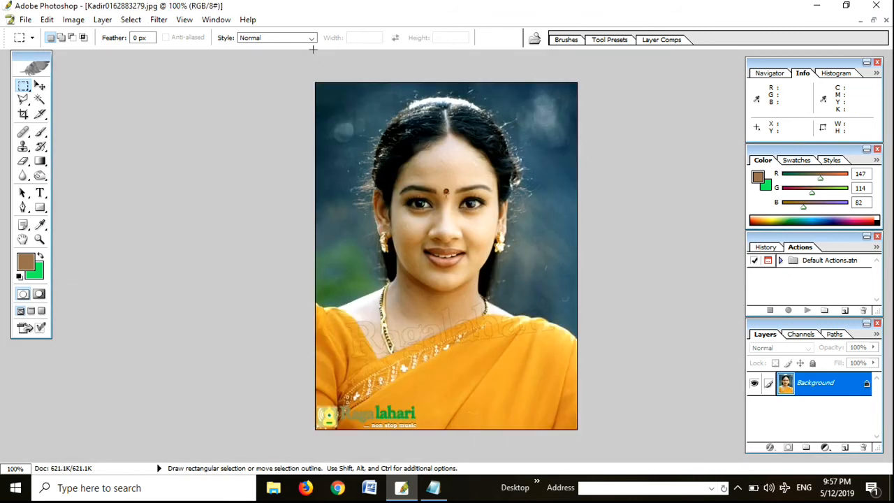
Step: Brighten the portrait with a Curves adjustment by raising the middle of the curve slightly
{"action": "left_click", "coordinate": [74, 19]}
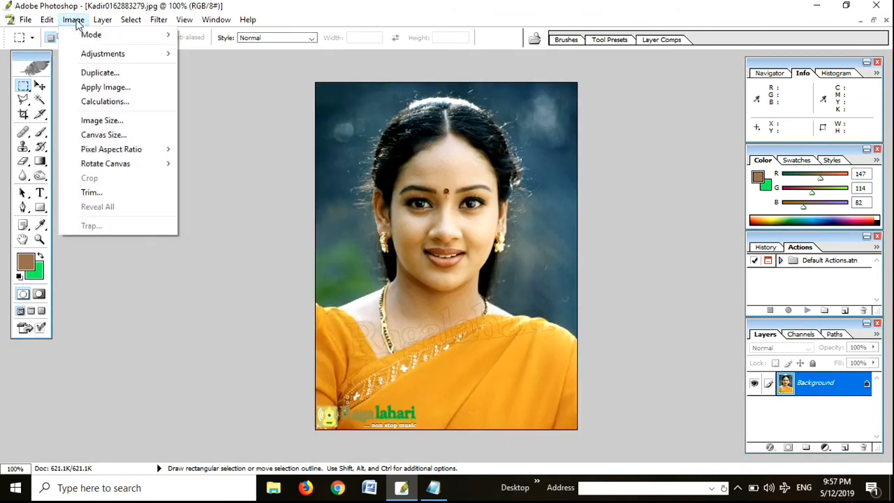
{"action": "mouse_move", "coordinate": [96, 53]}
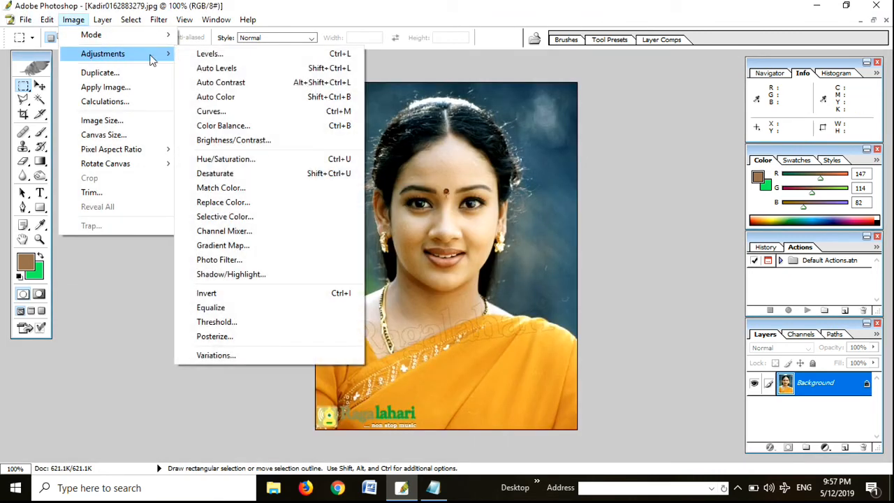
{"action": "left_click", "coordinate": [234, 116]}
{"action": "mouse_move", "coordinate": [710, 207]}
{"action": "left_mouse_down"}
{"action": "mouse_move", "coordinate": [701, 200]}
{"action": "mouse_move", "coordinate": [704, 206]}
{"action": "left_mouse_up"}
{"action": "left_click", "coordinate": [817, 151]}
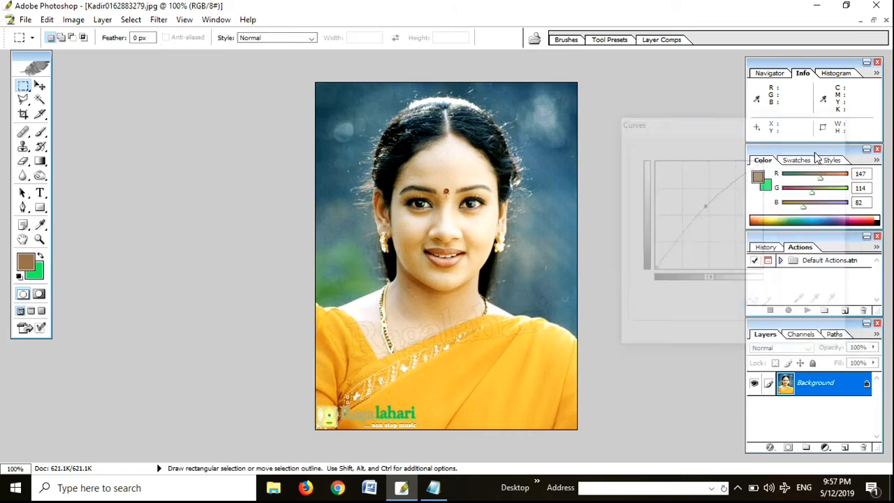
Step: Apply Color Balance to the portrait's midtones with color levels +21, 0 and +76
{"action": "left_click", "coordinate": [70, 19]}
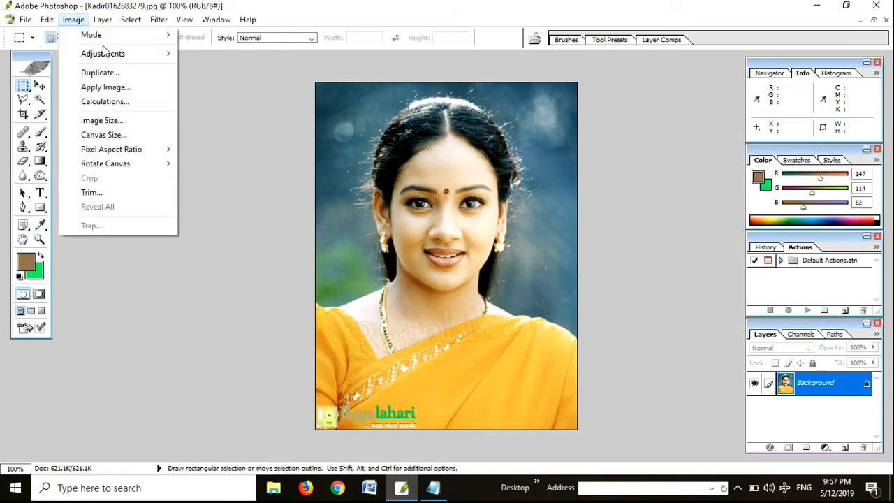
{"action": "mouse_move", "coordinate": [105, 53]}
{"action": "left_click", "coordinate": [236, 127]}
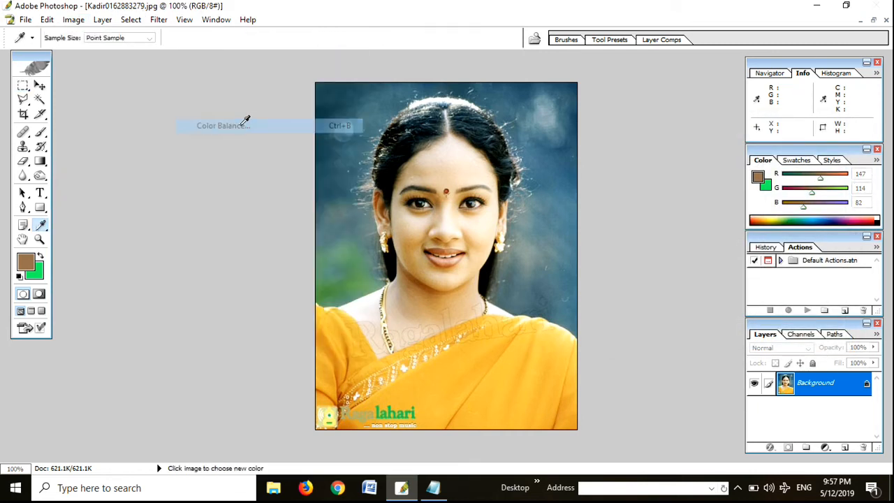
{"action": "left_click_drag", "start_coordinate": [494, 160], "coordinate": [742, 133]}
{"action": "left_click_drag", "start_coordinate": [672, 232], "coordinate": [724, 232]}
{"action": "mouse_move", "coordinate": [670, 195]}
{"action": "left_mouse_down"}
{"action": "mouse_move", "coordinate": [649, 193]}
{"action": "mouse_move", "coordinate": [694, 198]}
{"action": "mouse_move", "coordinate": [641, 199]}
{"action": "mouse_move", "coordinate": [697, 198]}
{"action": "mouse_move", "coordinate": [685, 199]}
{"action": "left_mouse_up"}
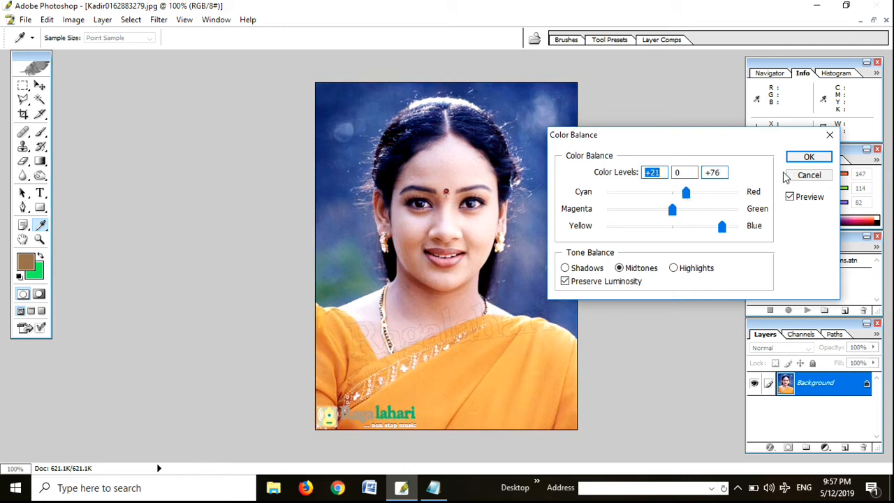
{"action": "left_click", "coordinate": [808, 157]}
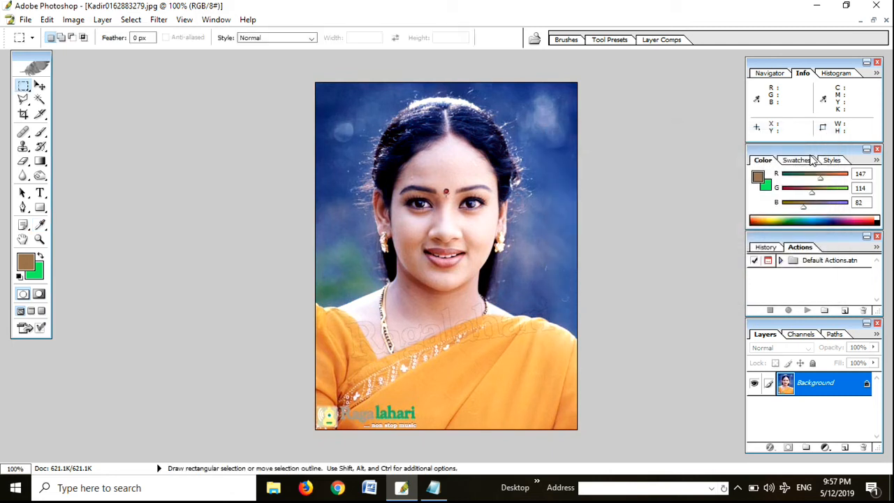
Step: Apply Brightness/Contrast to the portrait with brightness -30 and contrast +24
{"action": "left_click", "coordinate": [73, 20]}
{"action": "mouse_move", "coordinate": [163, 54]}
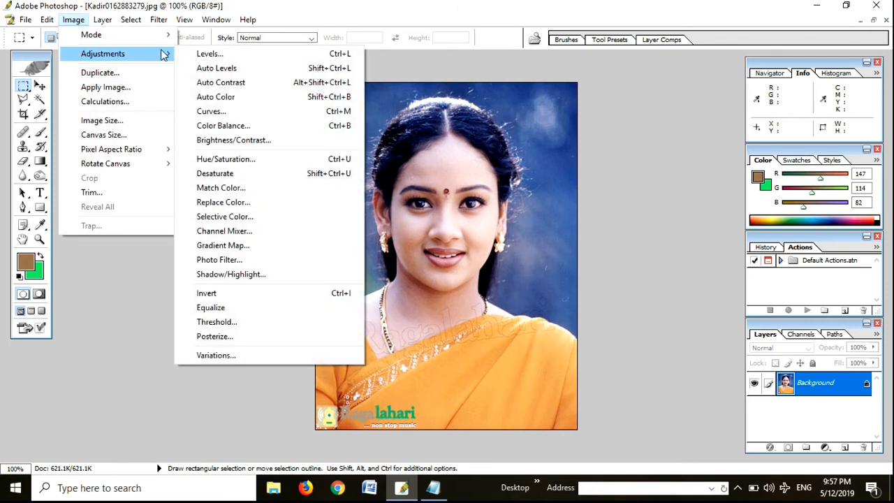
{"action": "left_click", "coordinate": [238, 140]}
{"action": "left_click", "coordinate": [620, 185]}
{"action": "left_click_drag", "start_coordinate": [624, 186], "coordinate": [639, 221]}
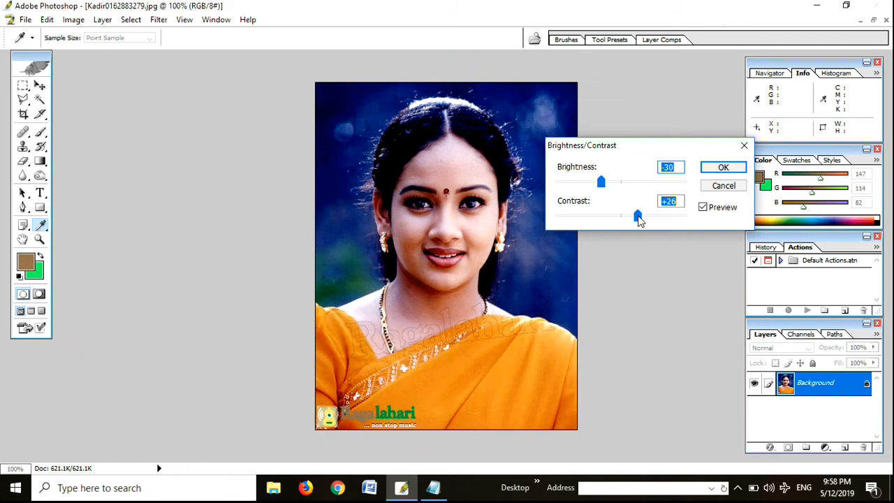
{"action": "left_click", "coordinate": [714, 167]}
{"action": "key", "text": "m"}
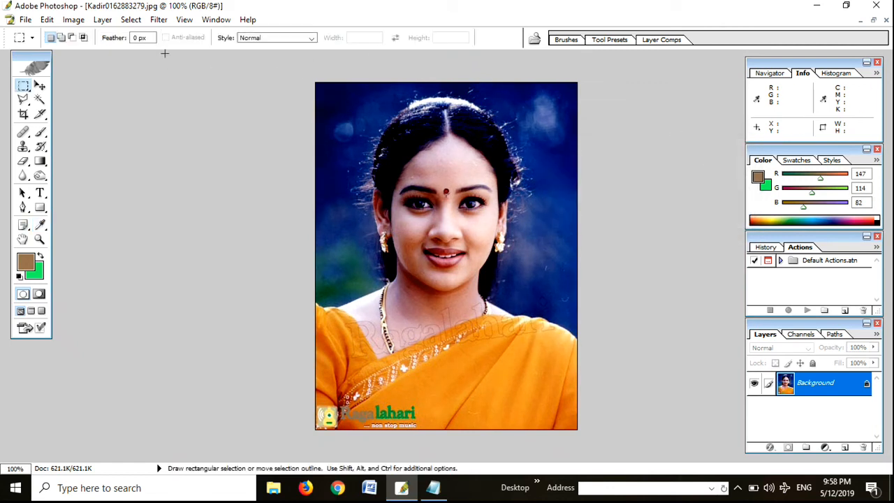
Step: Apply Selective Color to the portrait's Blacks with black at +19% using the Relative method
{"action": "left_click", "coordinate": [72, 21]}
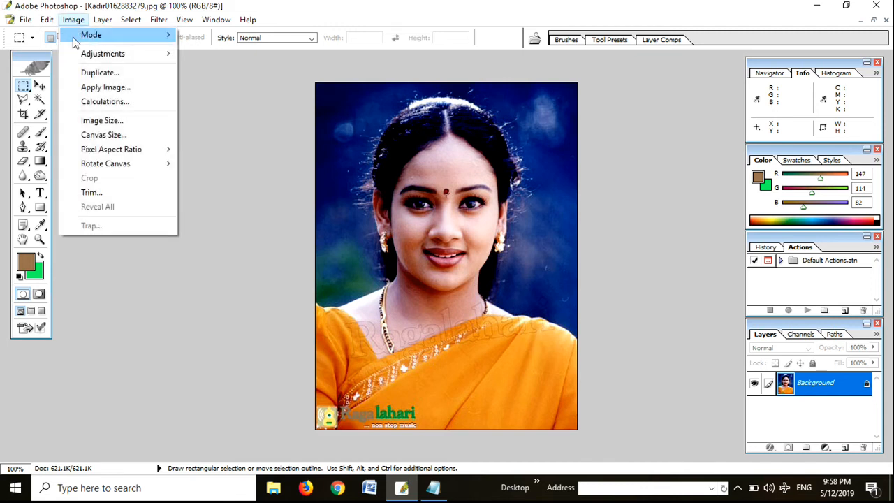
{"action": "mouse_move", "coordinate": [98, 54]}
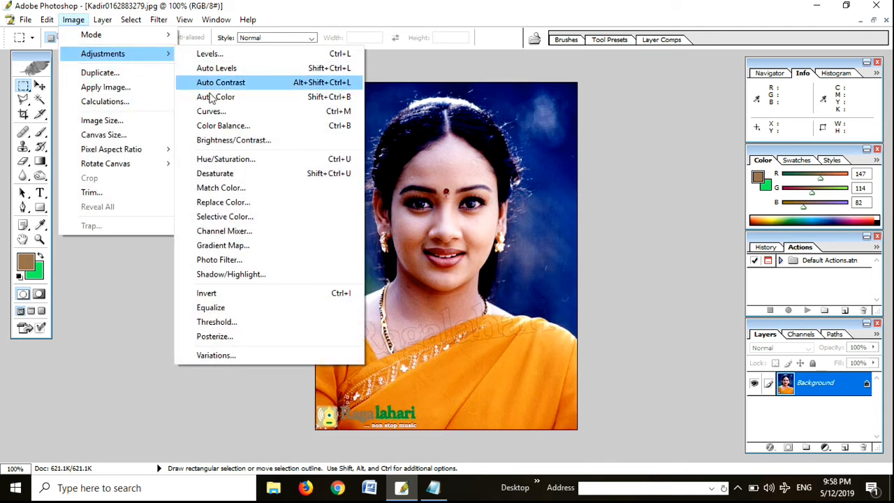
{"action": "left_click", "coordinate": [224, 216]}
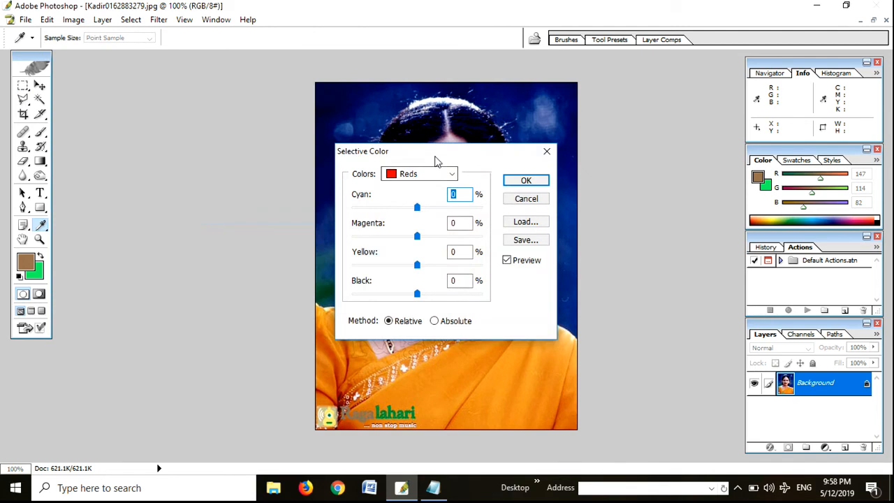
{"action": "left_click_drag", "start_coordinate": [435, 158], "coordinate": [736, 102]}
{"action": "left_click", "coordinate": [733, 119]}
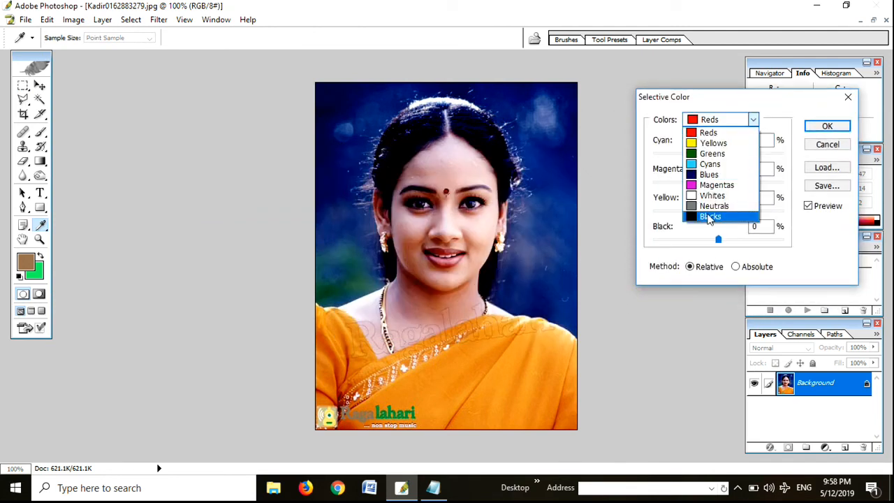
{"action": "left_click", "coordinate": [709, 217]}
{"action": "left_click_drag", "start_coordinate": [718, 241], "coordinate": [678, 243]}
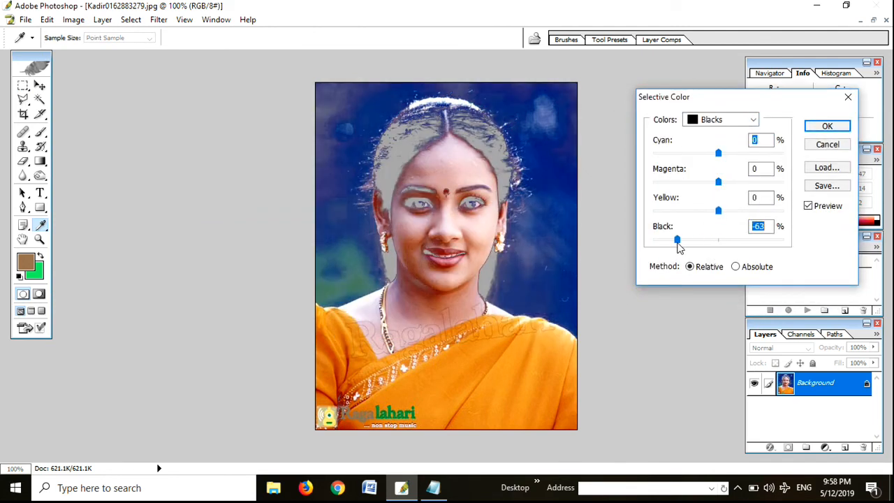
{"action": "mouse_move", "coordinate": [719, 247]}
{"action": "left_mouse_down"}
{"action": "mouse_move", "coordinate": [731, 247]}
{"action": "mouse_move", "coordinate": [694, 248]}
{"action": "mouse_move", "coordinate": [731, 248]}
{"action": "left_mouse_up"}
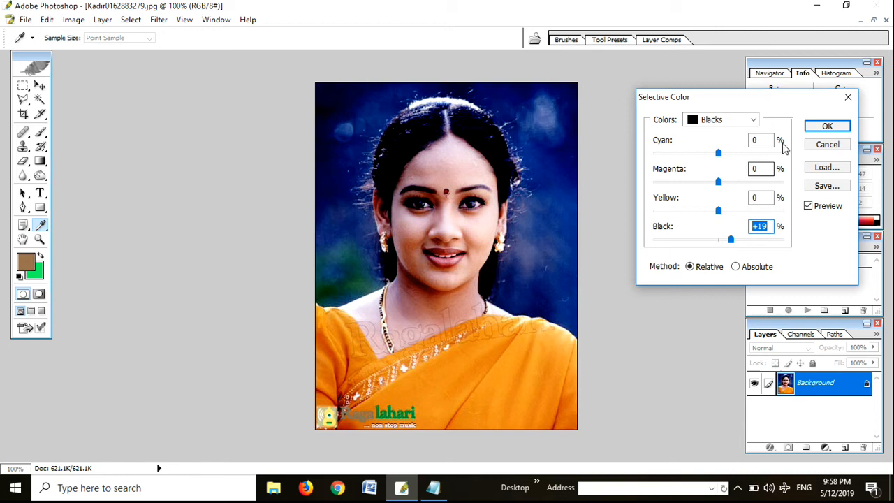
{"action": "left_click", "coordinate": [820, 130]}
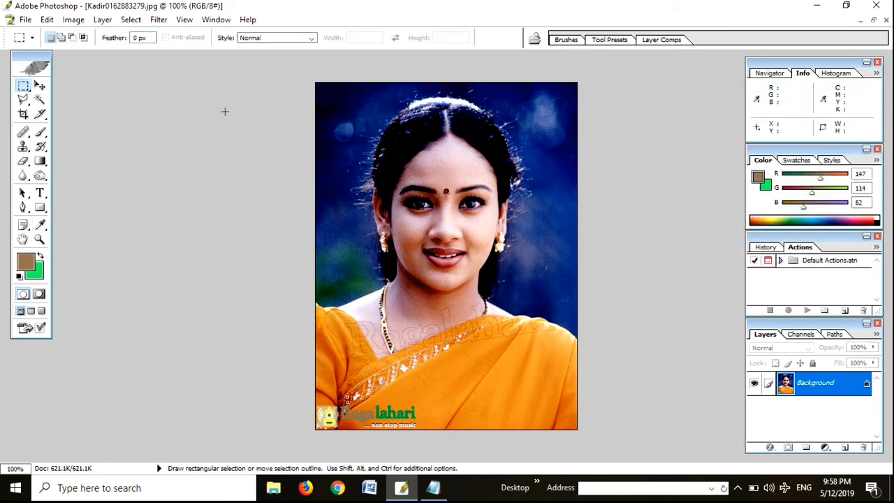
Step: Rotate the portrait's canvas 90° clockwise twice
{"action": "left_click", "coordinate": [72, 20]}
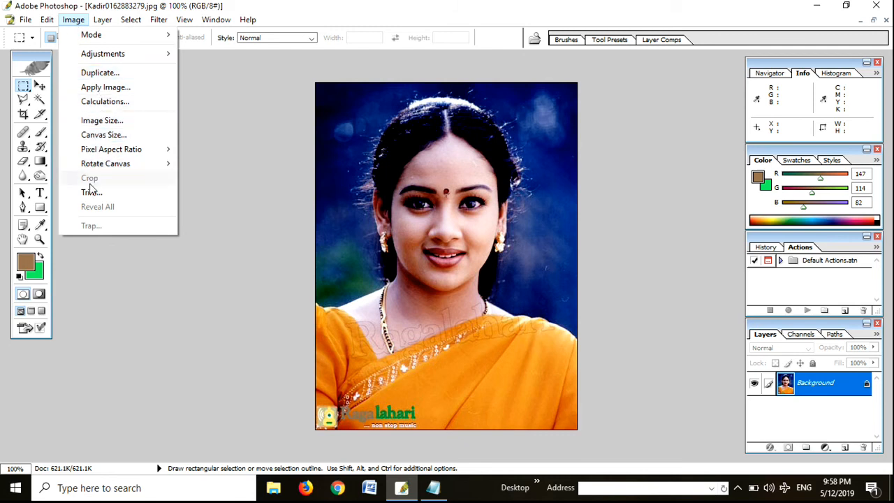
{"action": "mouse_move", "coordinate": [93, 166]}
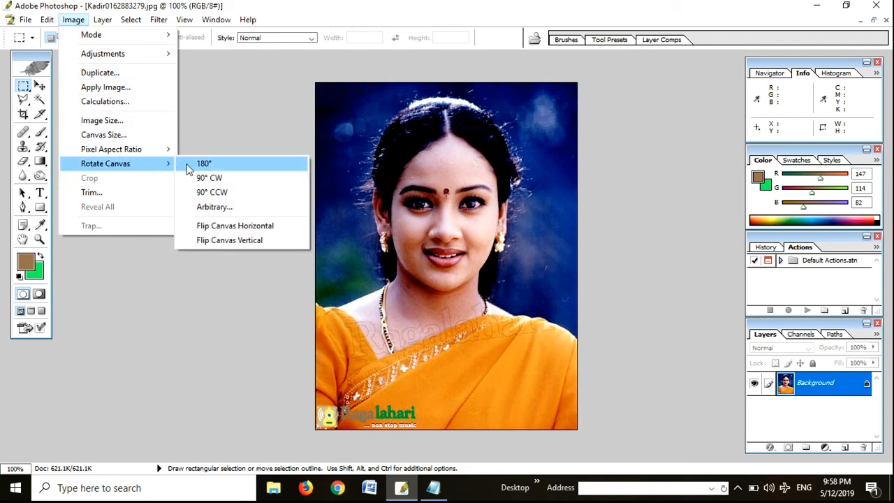
{"action": "left_click", "coordinate": [219, 178]}
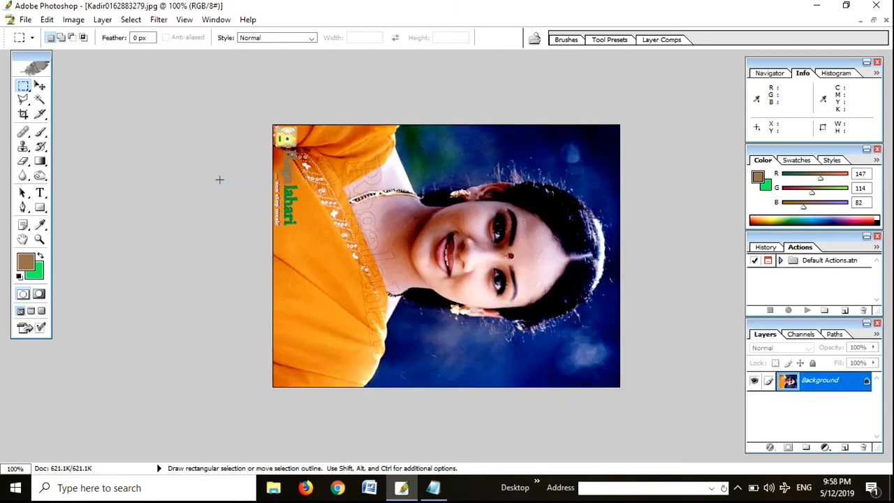
{"action": "left_click", "coordinate": [73, 19]}
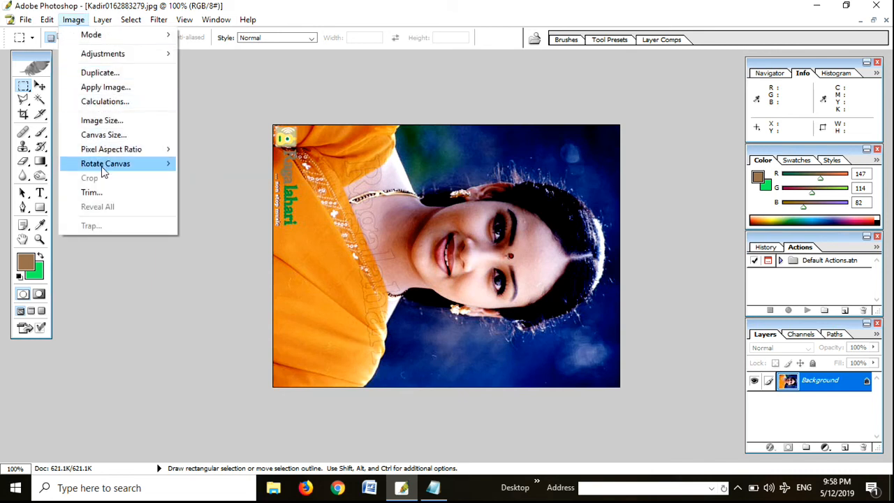
{"action": "mouse_move", "coordinate": [102, 166]}
{"action": "left_click", "coordinate": [233, 178]}
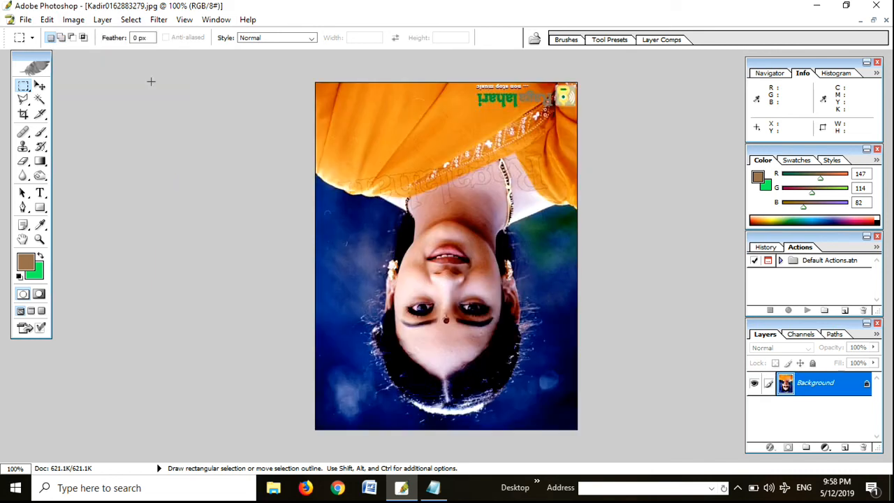
Step: Rotate the upside-down canvas by 180°
{"action": "left_click", "coordinate": [76, 21]}
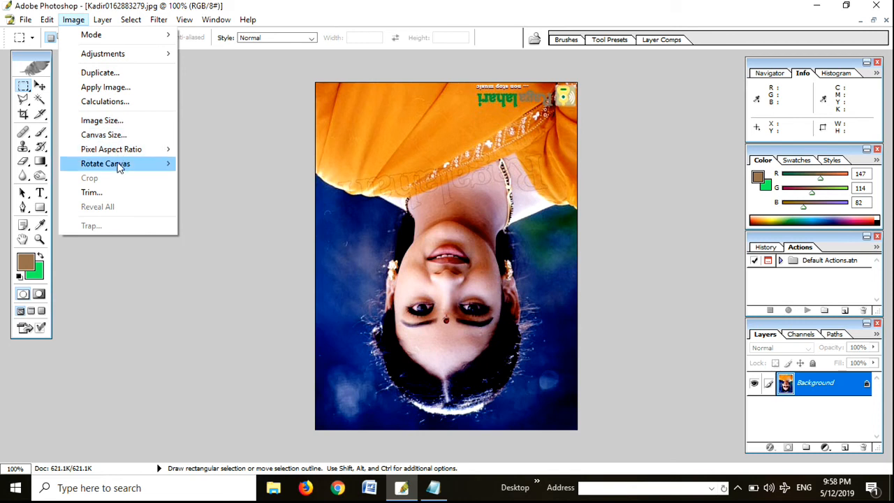
{"action": "mouse_move", "coordinate": [120, 167]}
{"action": "left_click", "coordinate": [202, 164]}
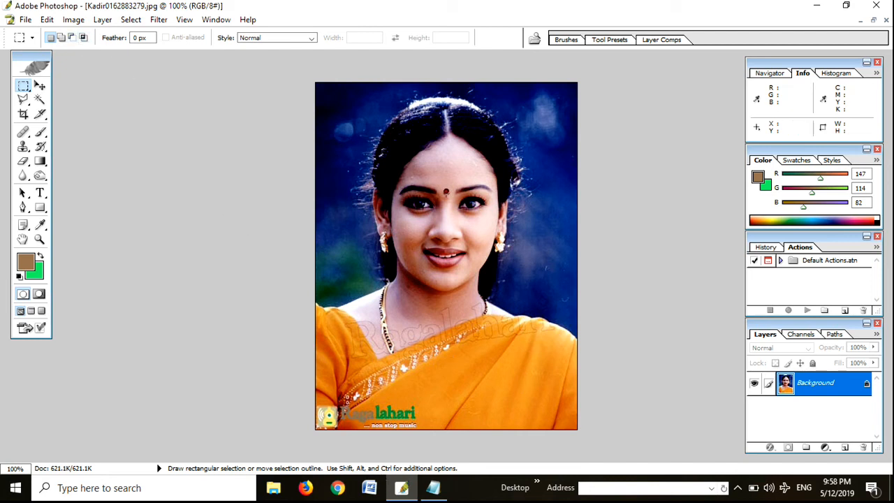
Step: Switch to the Notepad note and add the letter b after "ctrl" on the first line
{"action": "left_click", "coordinate": [440, 491]}
{"action": "left_click", "coordinate": [100, 103]}
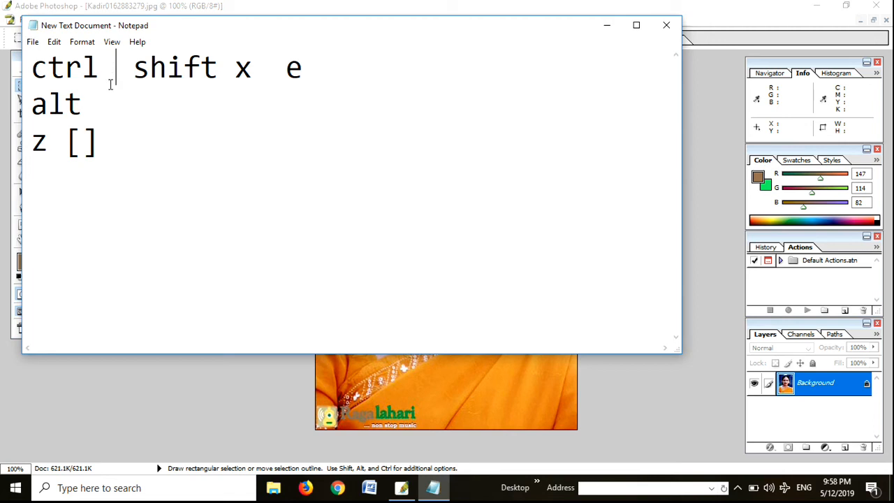
{"action": "type", "text": "b"}
{"action": "left_click_drag", "start_coordinate": [129, 72], "coordinate": [45, 73]}
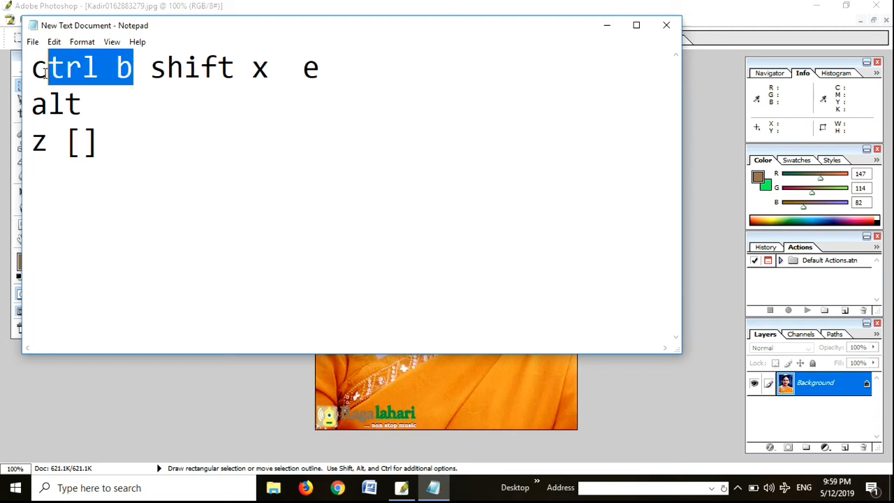
Step: Return to Photoshop and open the Color Balance adjustment for the portrait
{"action": "left_click", "coordinate": [167, 407]}
{"action": "key", "text": "ctrl+b"}
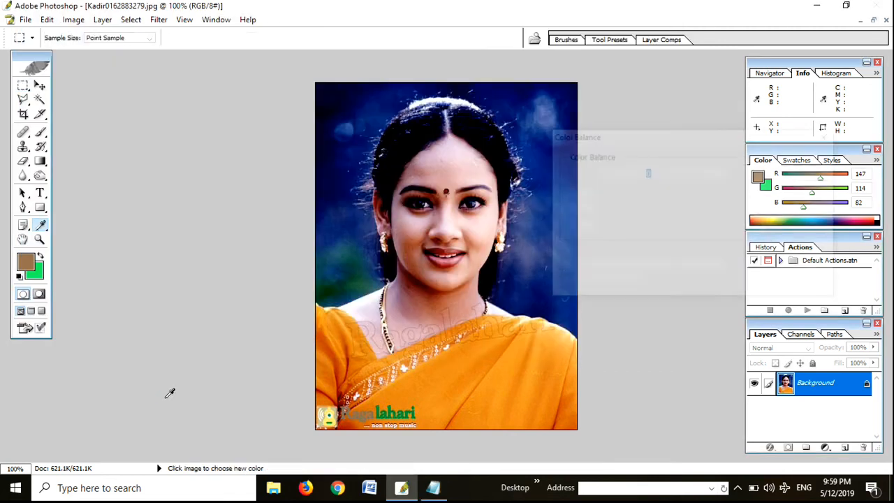
{"action": "left_click_drag", "start_coordinate": [700, 136], "coordinate": [651, 106]}
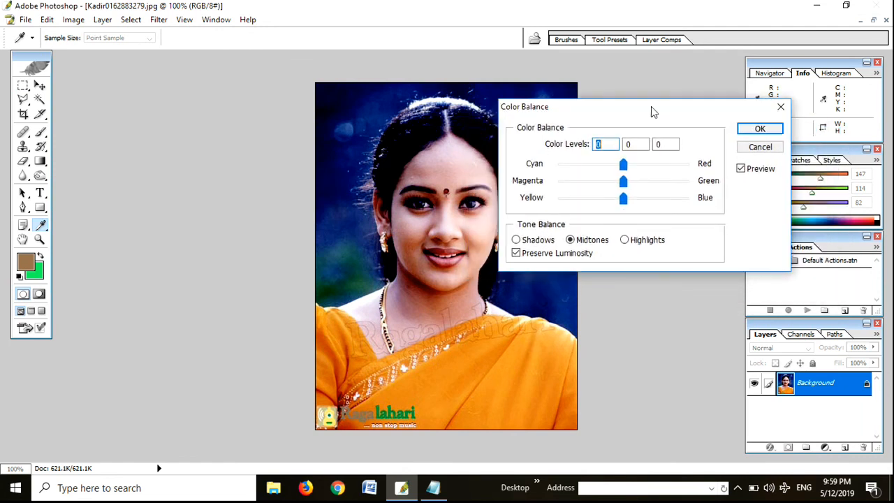
Step: Switch to the Notepad note and replace its contents so that it reads only "ctrl m"
{"action": "left_click", "coordinate": [433, 487]}
{"action": "left_click_drag", "start_coordinate": [141, 69], "coordinate": [35, 72]}
{"action": "type", "text": "m"}
{"action": "left_click_drag", "start_coordinate": [113, 139], "coordinate": [17, 102]}
{"action": "key", "text": "Delete"}
{"action": "left_click_drag", "start_coordinate": [355, 81], "coordinate": [116, 72]}
{"action": "key", "text": "Delete"}
{"action": "type", "text": "m"}
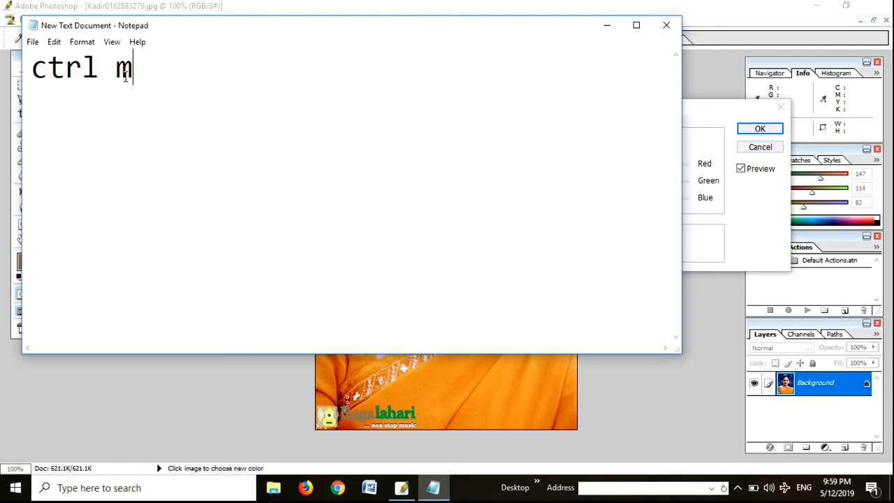
Step: Cancel Color Balance in Photoshop and try a Curves adjustment with input 114 and output 127 on the RGB channel
{"action": "left_click", "coordinate": [226, 444]}
{"action": "left_click", "coordinate": [742, 147]}
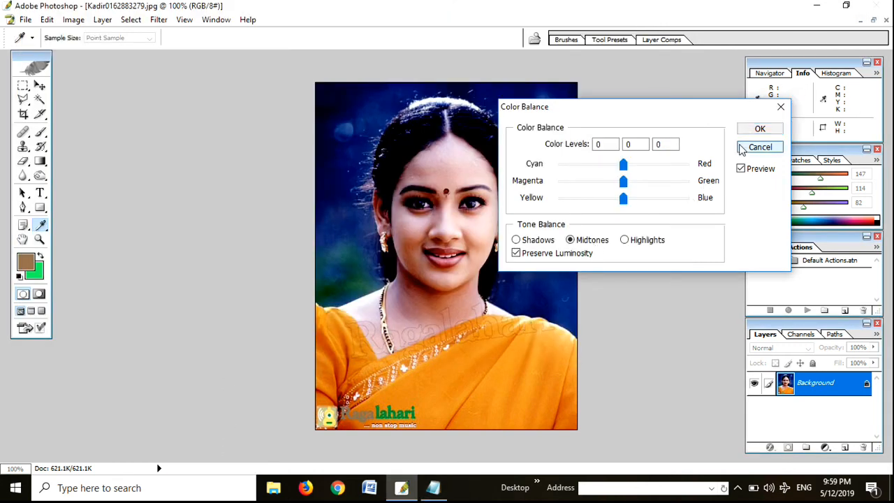
{"action": "key", "text": "ctrl"}
{"action": "key", "text": "ctrl+m"}
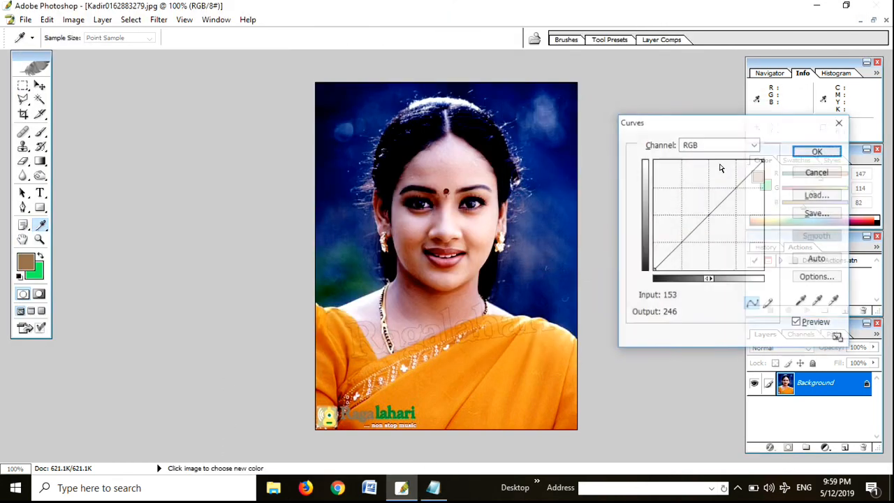
{"action": "left_click_drag", "start_coordinate": [719, 115], "coordinate": [544, 107]}
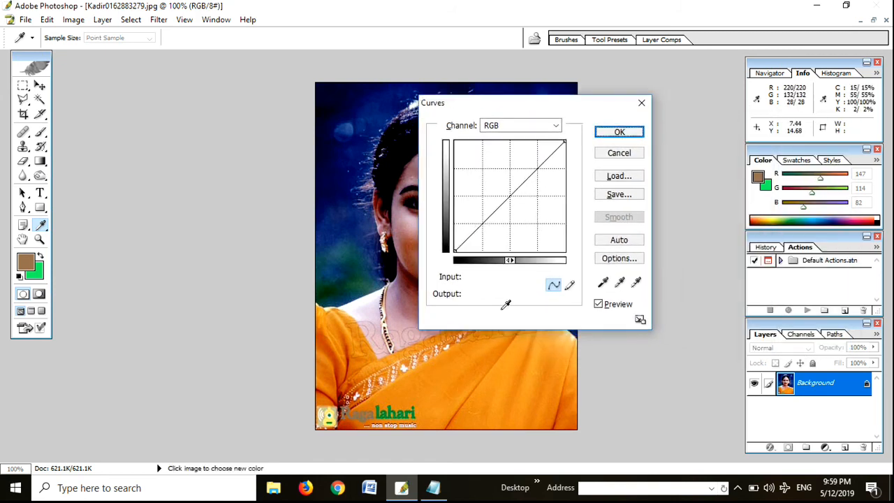
{"action": "mouse_move", "coordinate": [511, 191]}
{"action": "left_mouse_down"}
{"action": "mouse_move", "coordinate": [493, 180]}
{"action": "mouse_move", "coordinate": [504, 196]}
{"action": "left_mouse_up"}
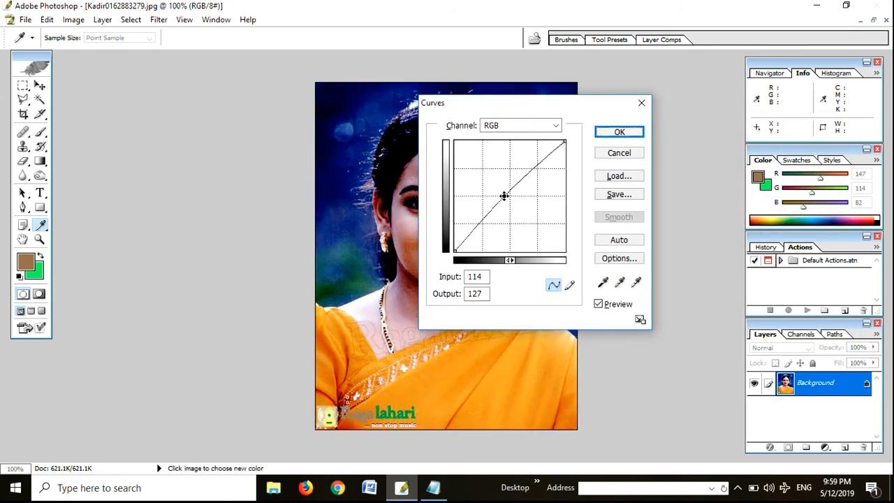
{"action": "left_click", "coordinate": [641, 102]}
Step: Switch to the Notepad note and close it without saving the changes
{"action": "left_click", "coordinate": [433, 488]}
{"action": "left_click_drag", "start_coordinate": [160, 74], "coordinate": [119, 72]}
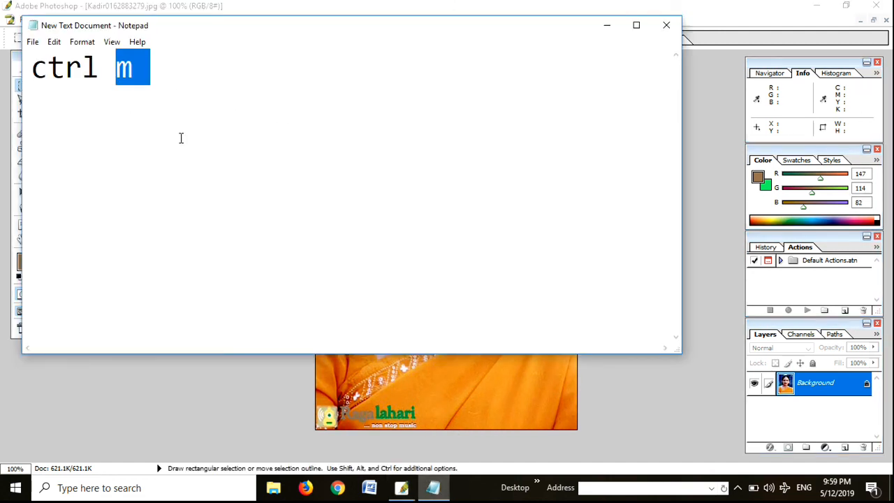
{"action": "left_click_drag", "start_coordinate": [180, 79], "coordinate": [121, 78]}
{"action": "left_click", "coordinate": [194, 112]}
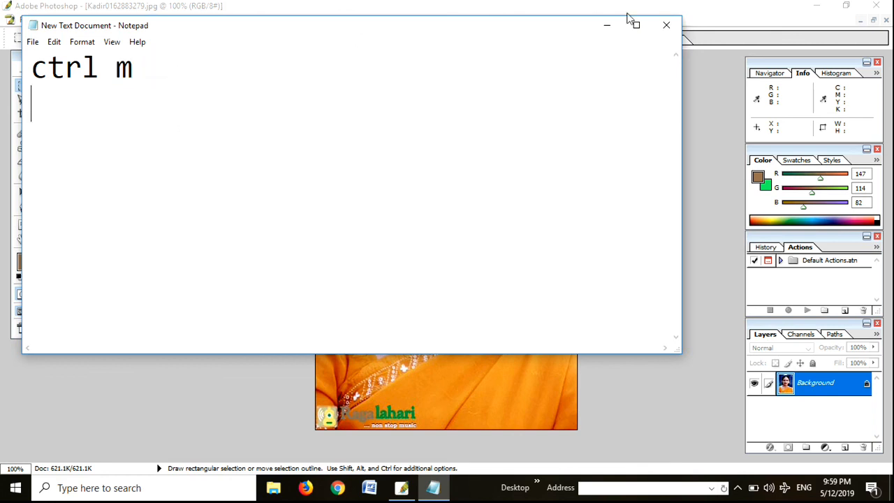
{"action": "left_click", "coordinate": [663, 25]}
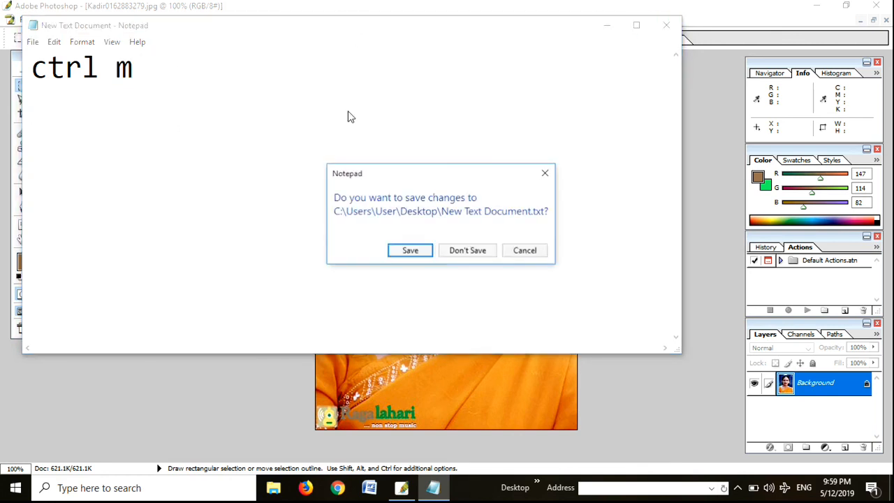
{"action": "left_click", "coordinate": [522, 254]}
{"action": "left_click", "coordinate": [668, 27]}
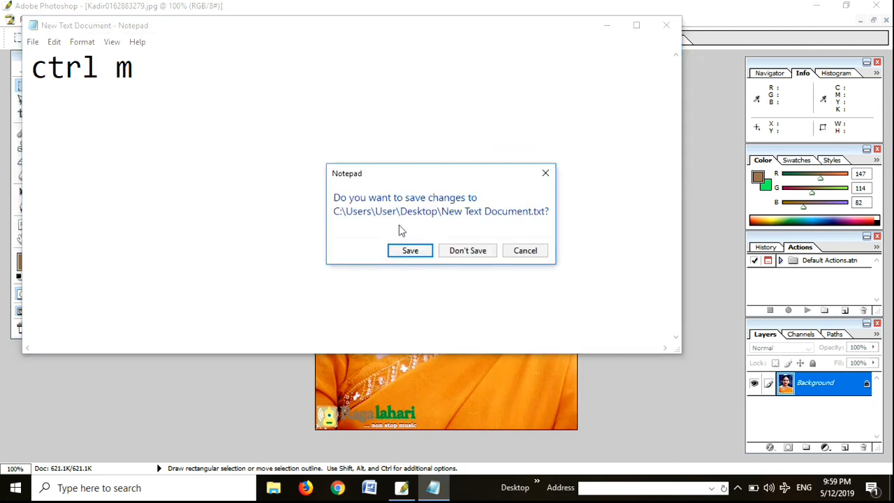
{"action": "left_click", "coordinate": [464, 253]}
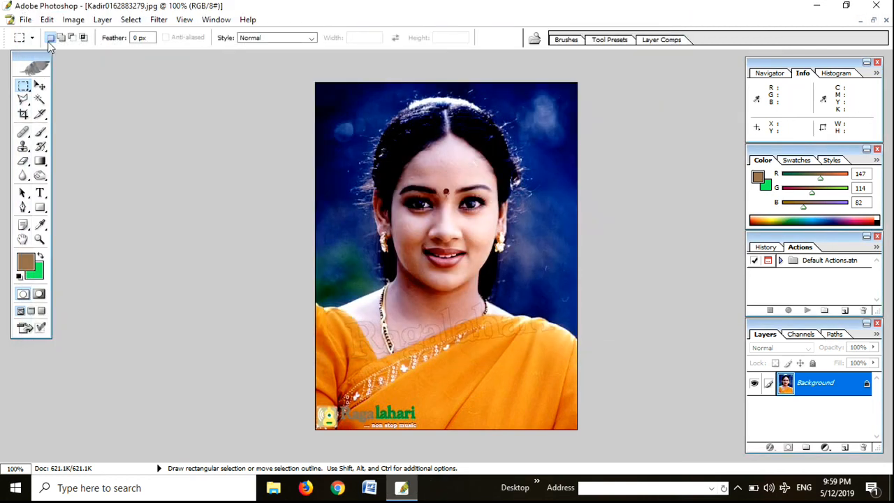
{"action": "left_click", "coordinate": [72, 19]}
{"action": "mouse_move", "coordinate": [105, 54]}
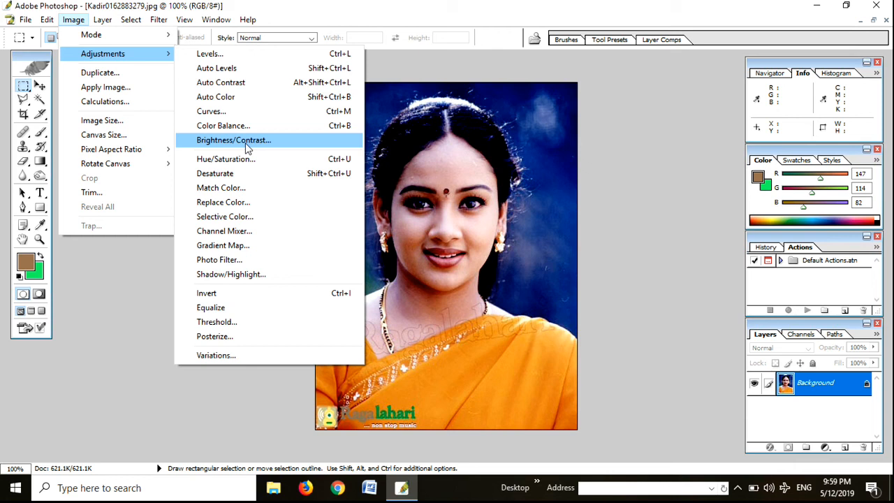
{"action": "left_click", "coordinate": [526, 196]}
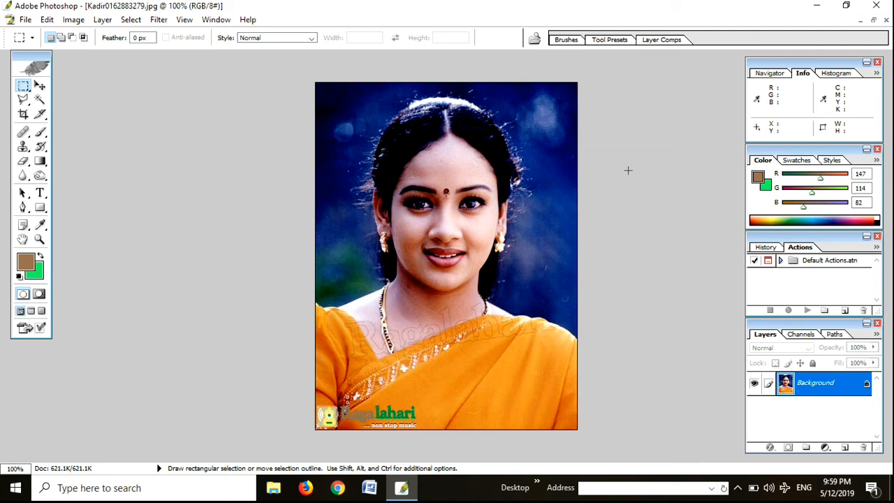
{"action": "left_click", "coordinate": [739, 488]}
{"action": "right_click", "coordinate": [749, 459]}
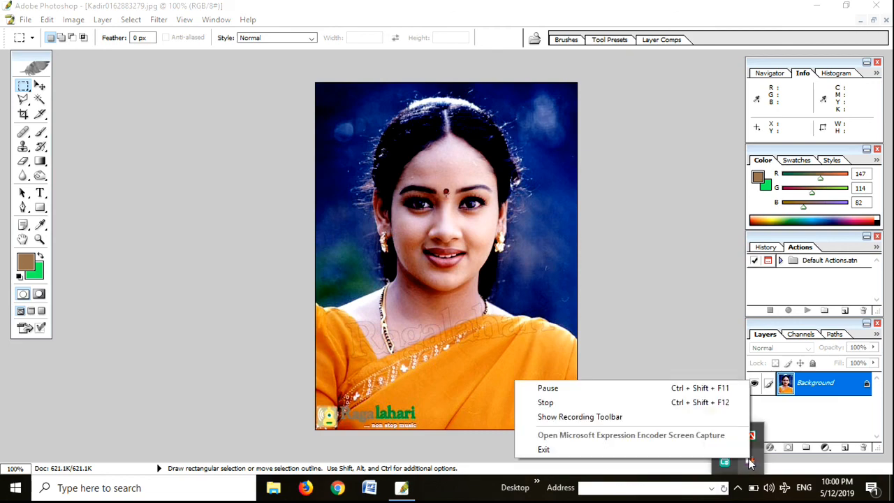
{"action": "left_click", "coordinate": [688, 403]}
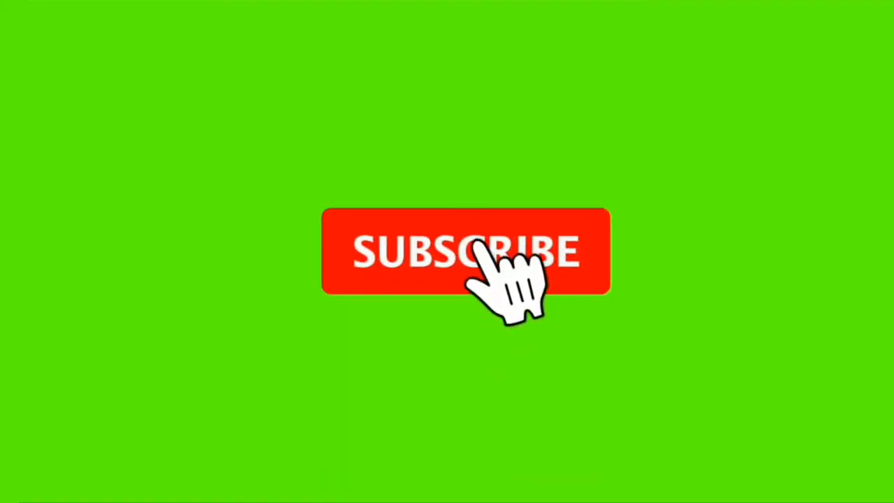